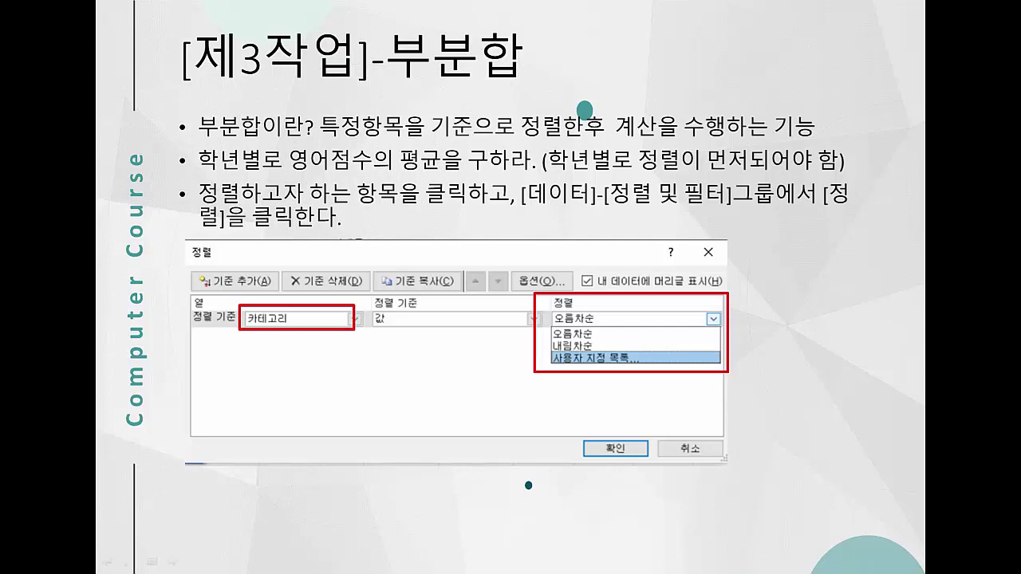
Step: Switch to the GE02-08A document in 알PDF and read the [제3작업] conditions and 출력형태 table, then return to Excel
key(alt+Tab)
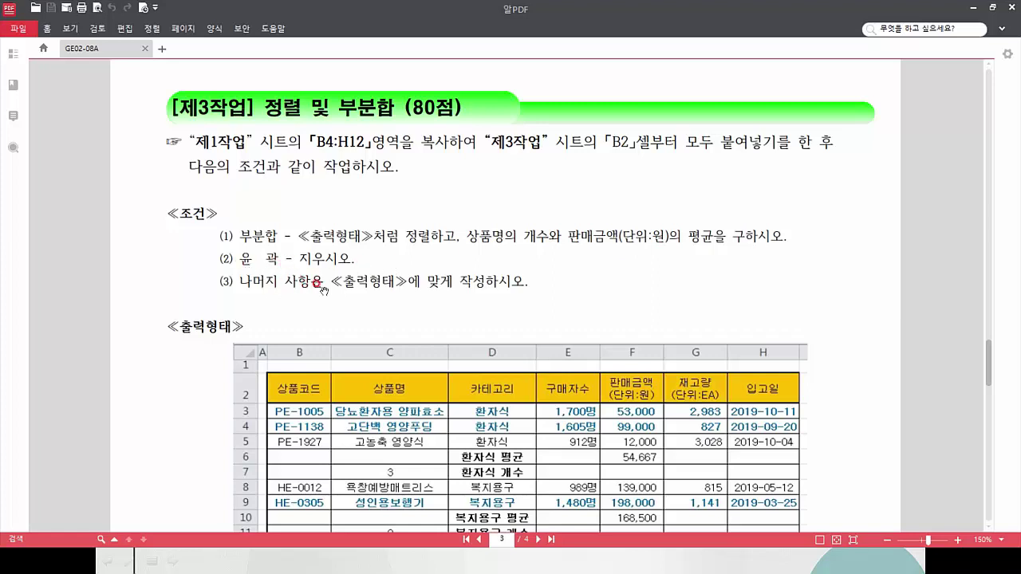
scroll(356, 286, down, 1)
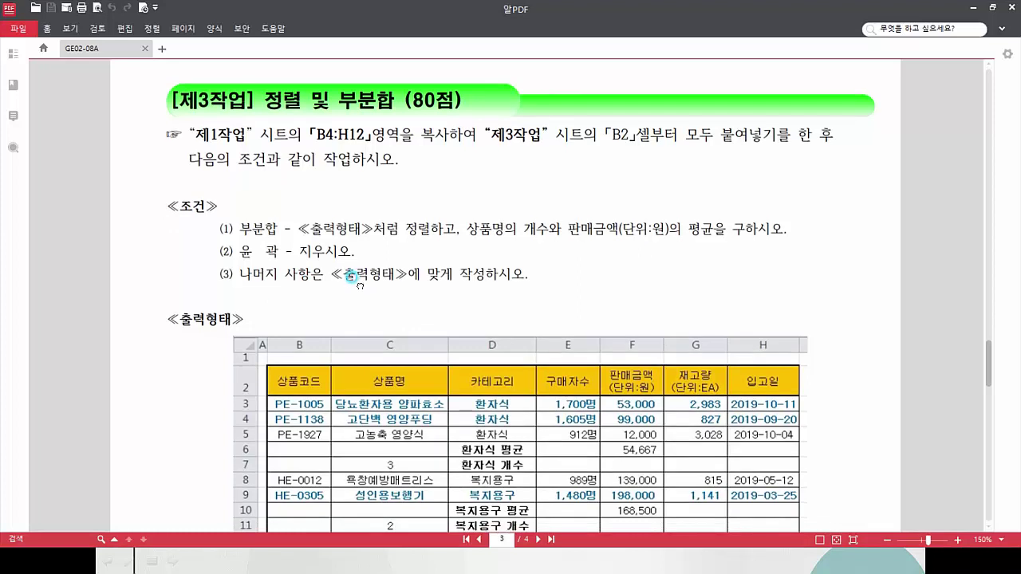
drag(356, 280, 348, 139)
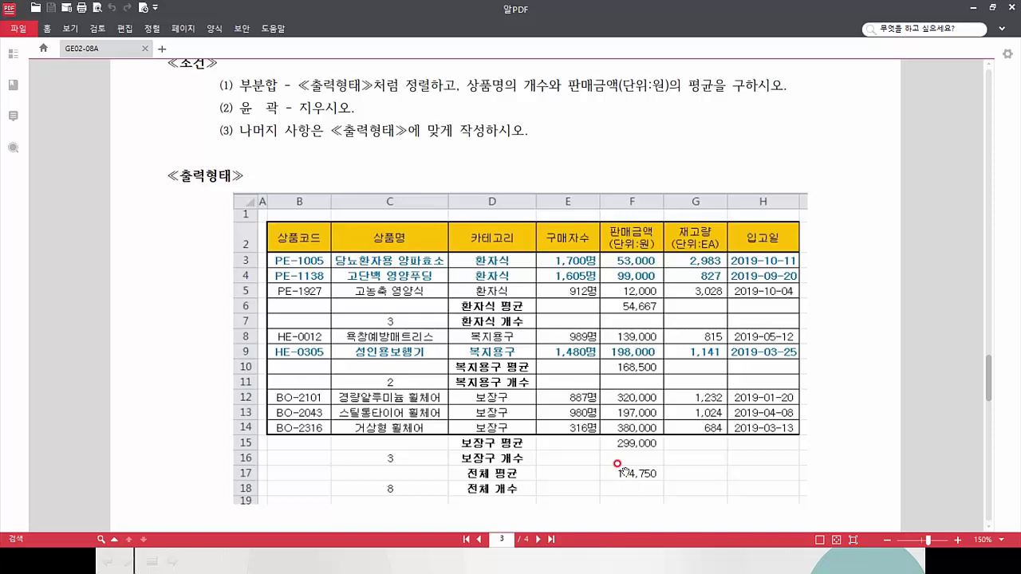
click(1011, 7)
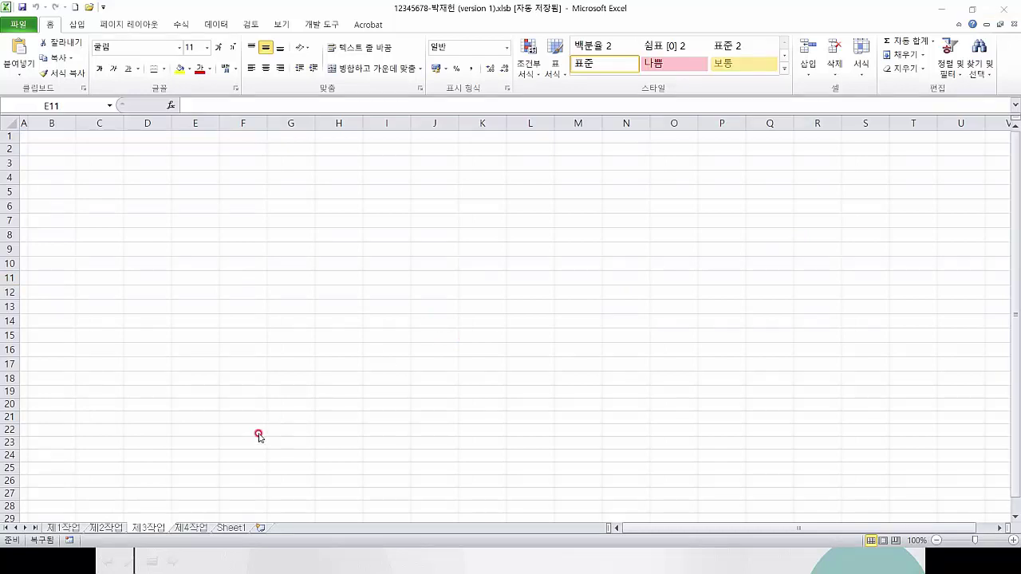
Step: Look over the 제1작업, 제2작업 and 제3작업 sheets and recheck the copy instruction in the 알PDF document
click(70, 527)
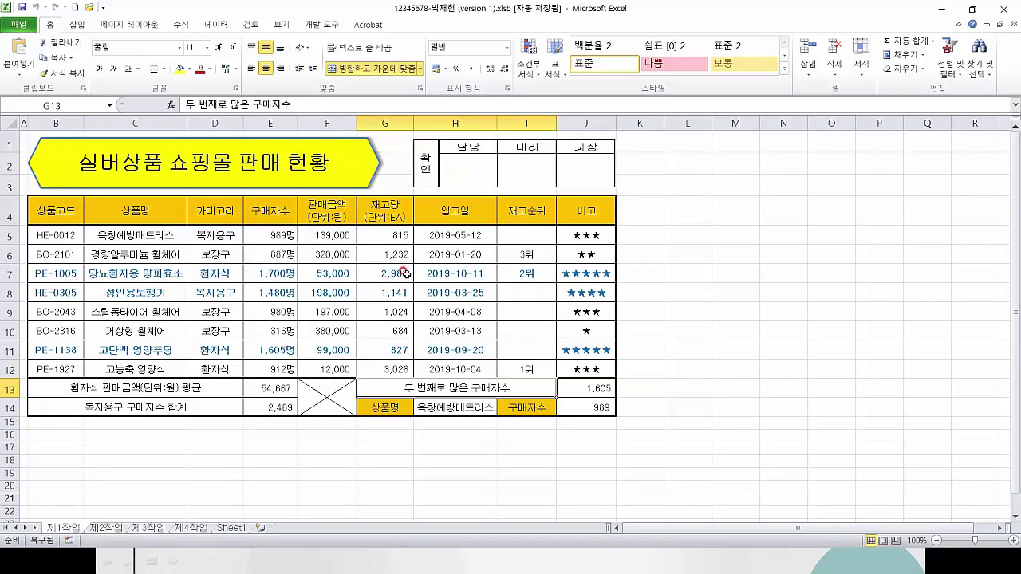
click(106, 527)
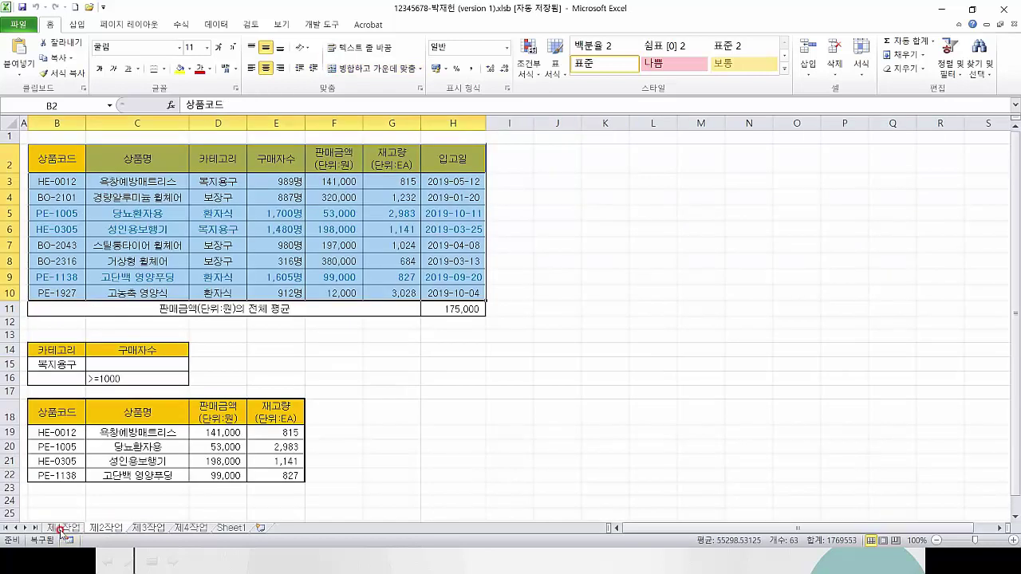
click(139, 528)
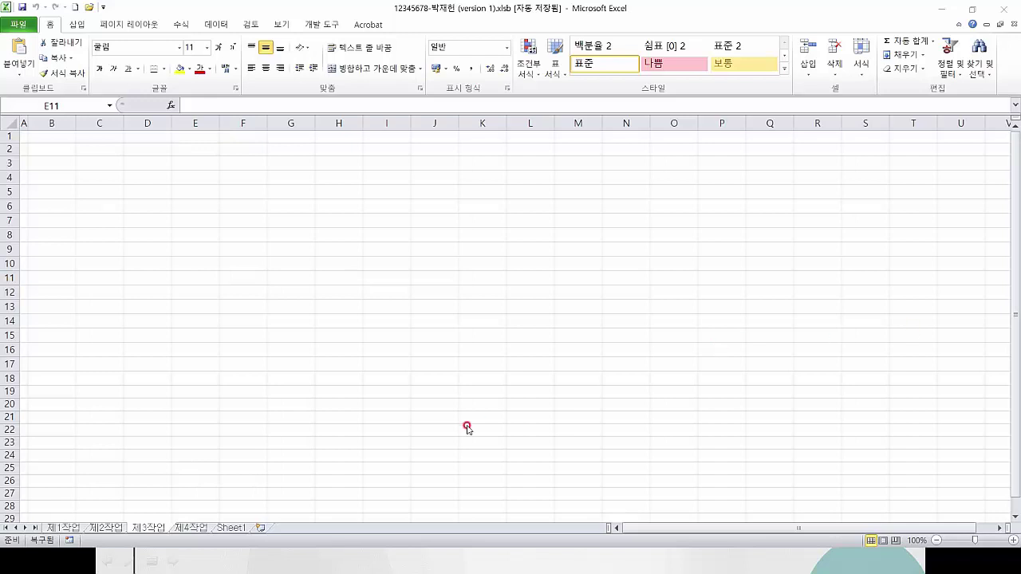
click(66, 532)
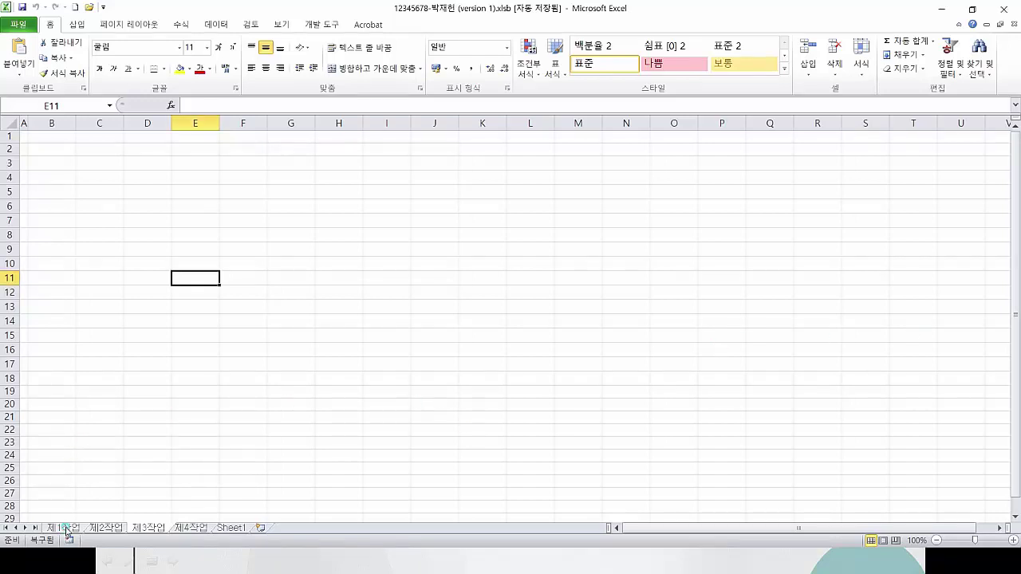
click(67, 530)
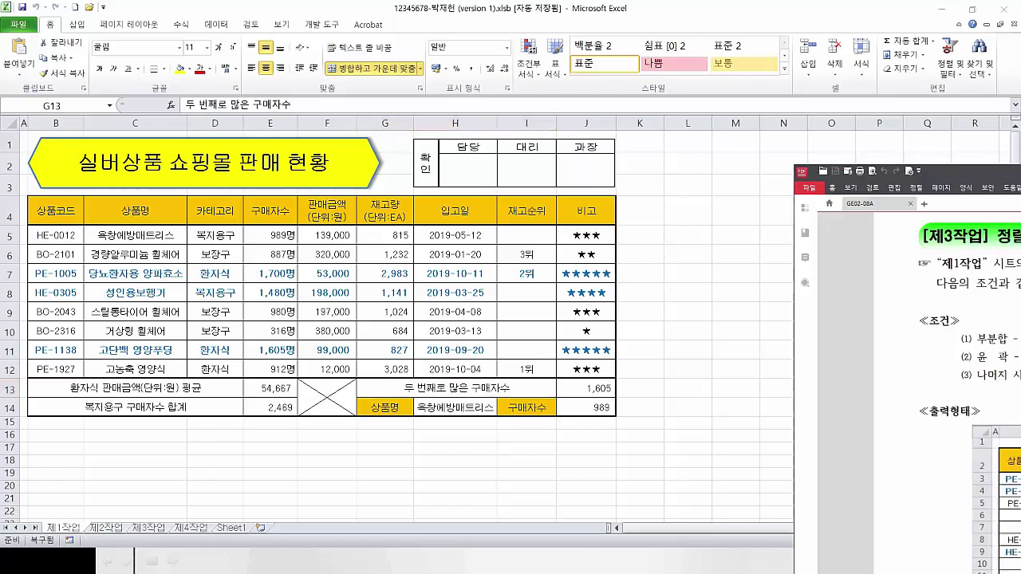
drag(581, 229, 443, 262)
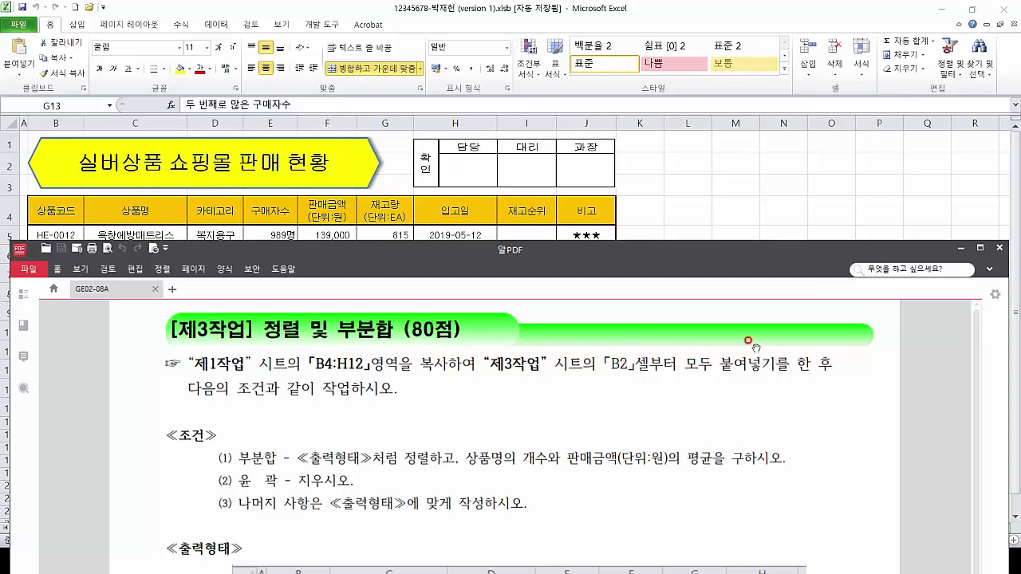
drag(615, 253, 1020, 239)
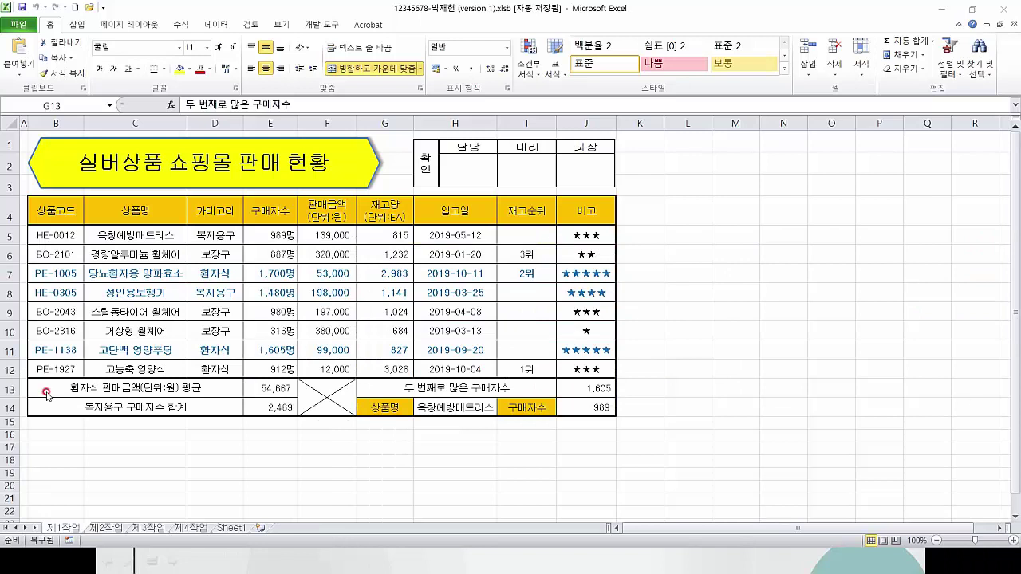
Step: Copy range B4:H12 from the 제1작업 sheet and paste it at cell B2 of the 제3작업 sheet
click(508, 253)
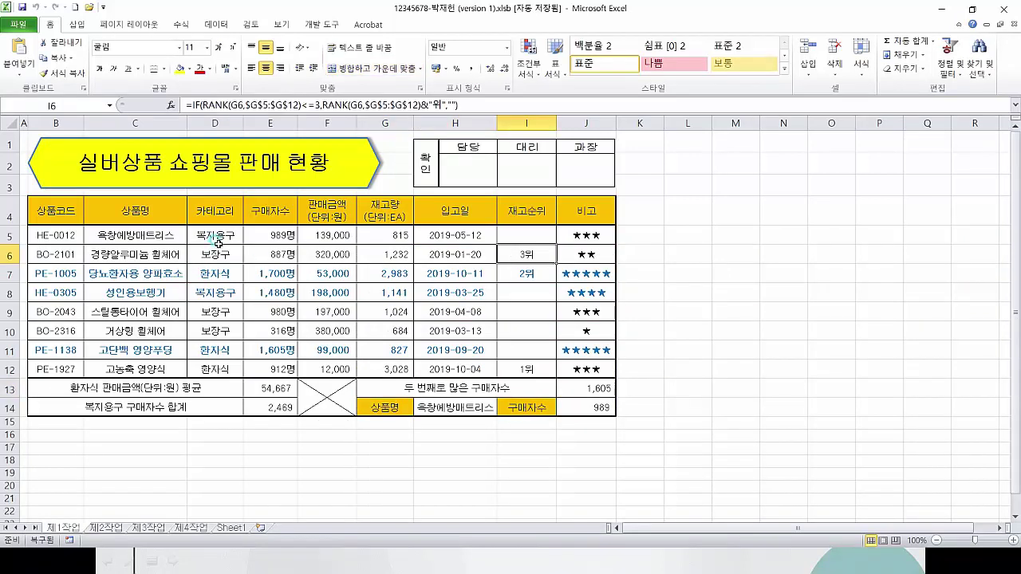
drag(43, 217, 461, 370)
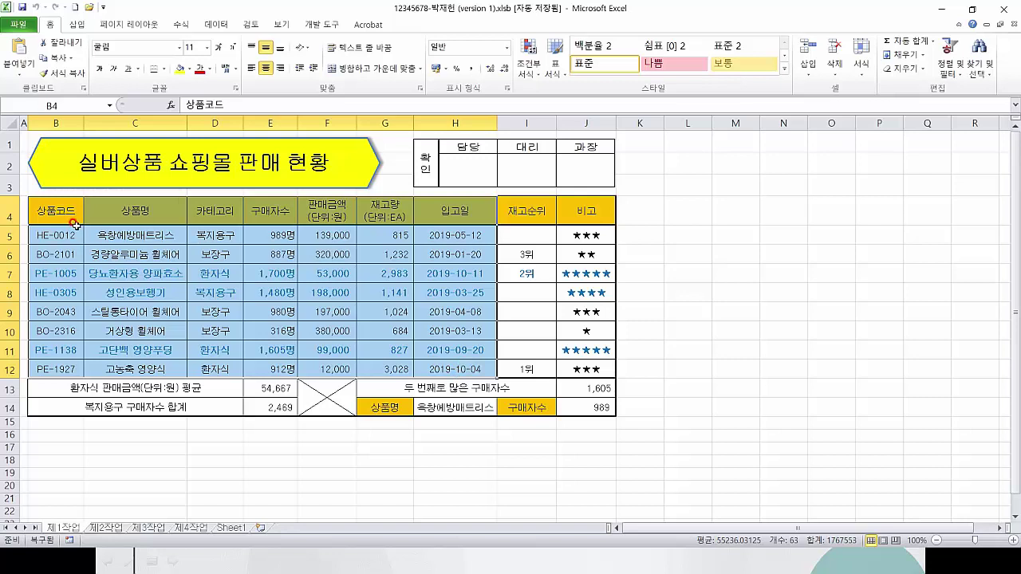
click(58, 58)
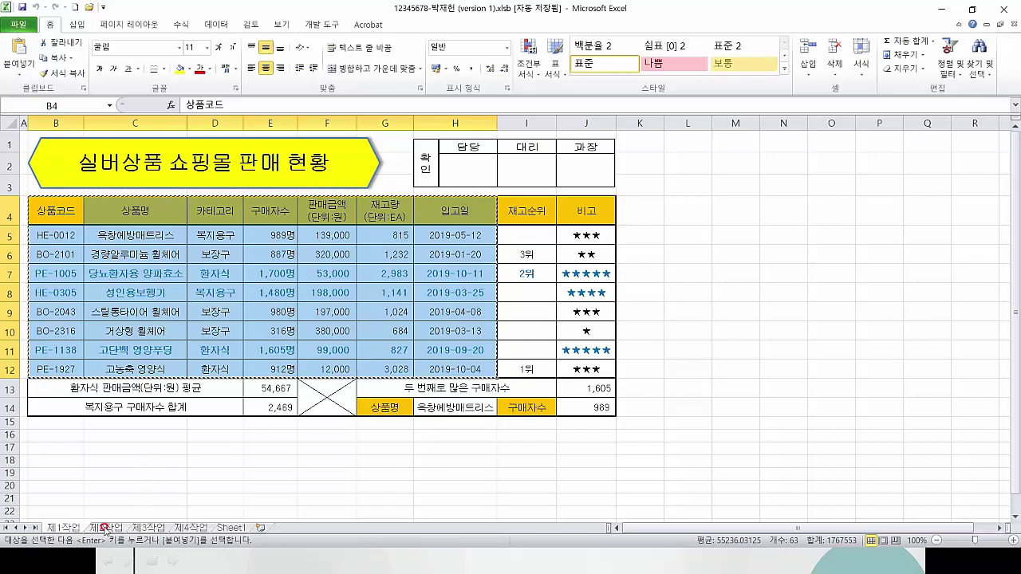
click(147, 530)
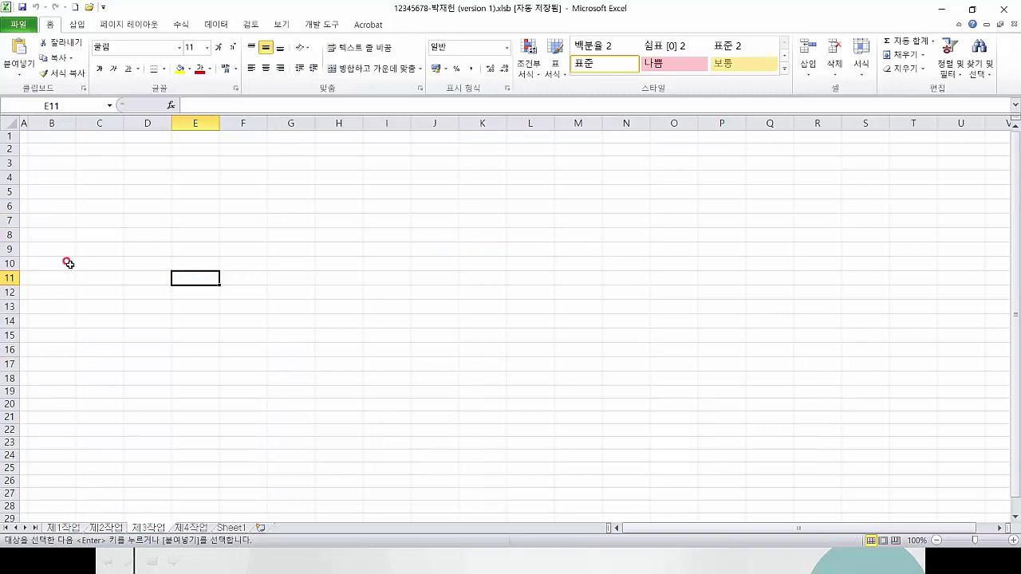
click(60, 148)
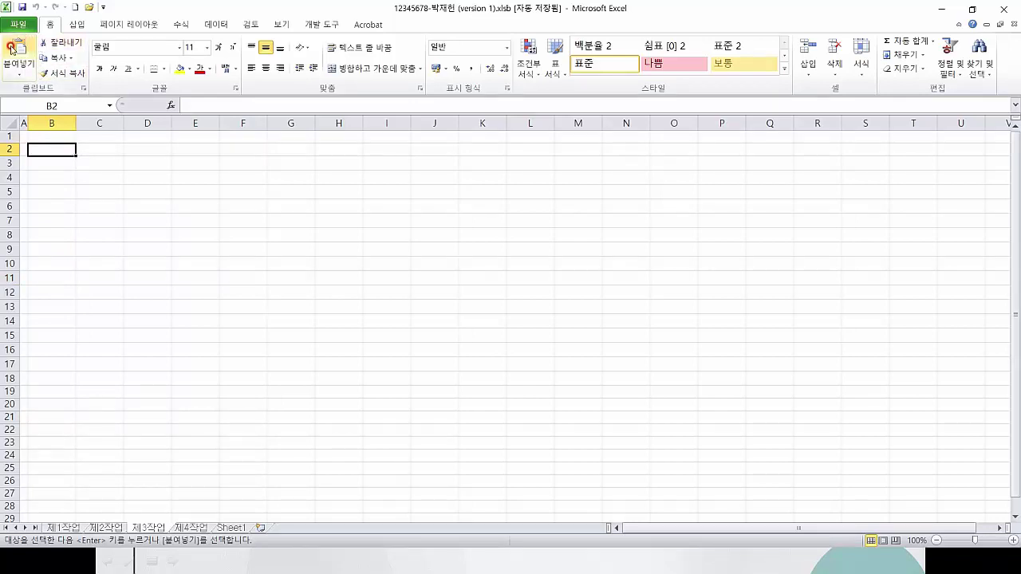
click(11, 49)
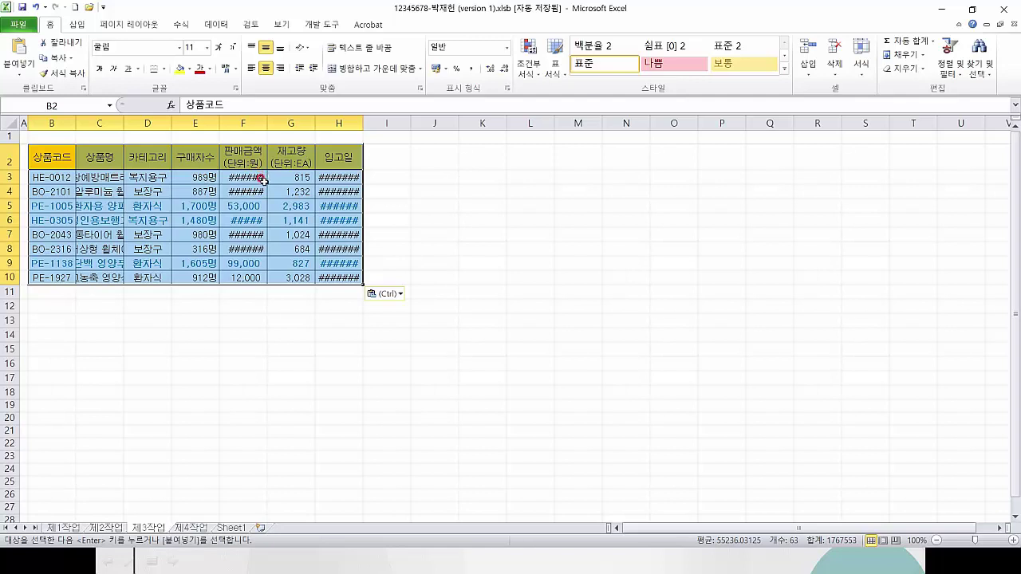
Step: Apply the source table's column widths to the pasted table using Paste Special with the 열 너비 option
right_click(323, 178)
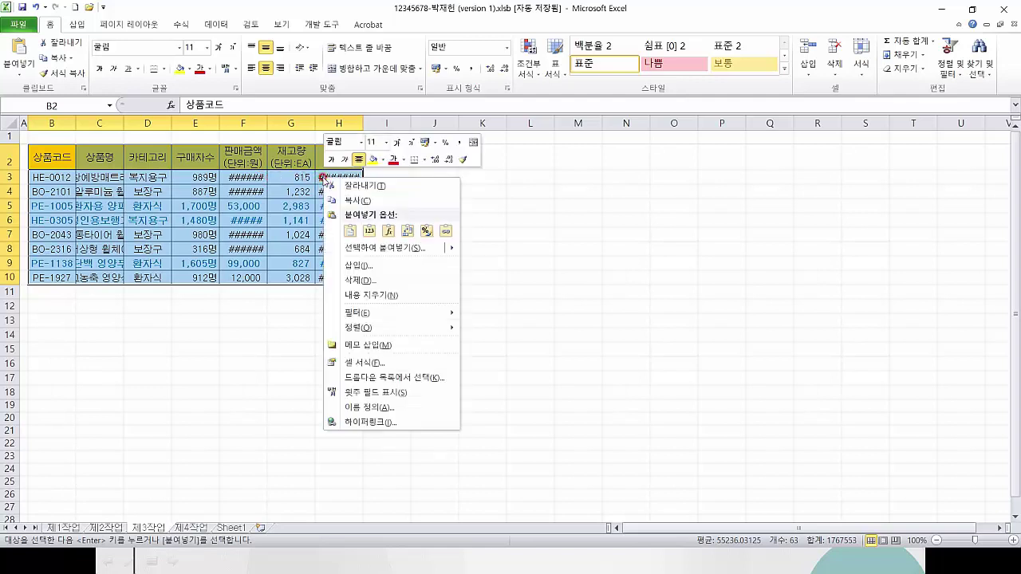
mouse_move(371, 252)
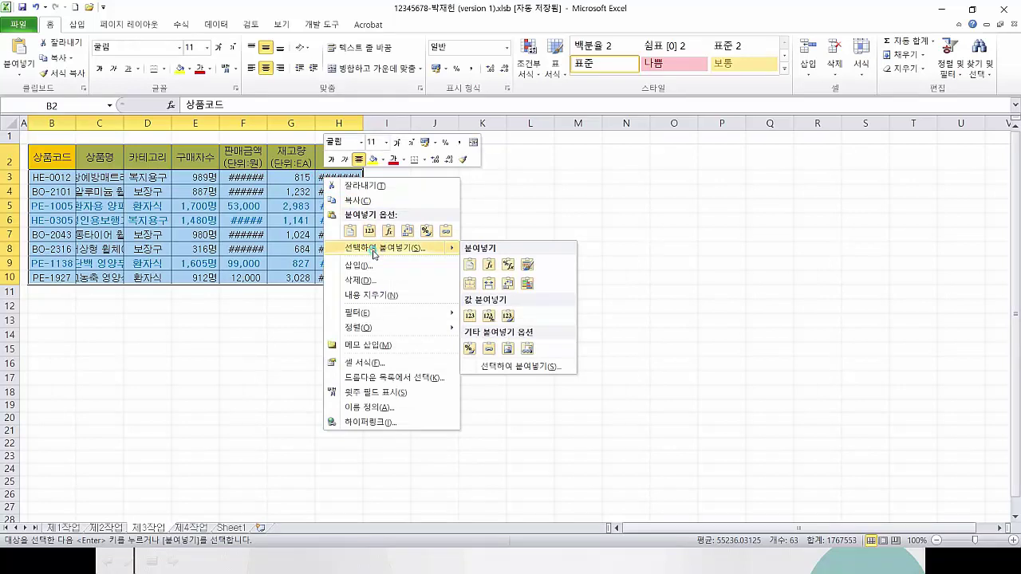
click(373, 249)
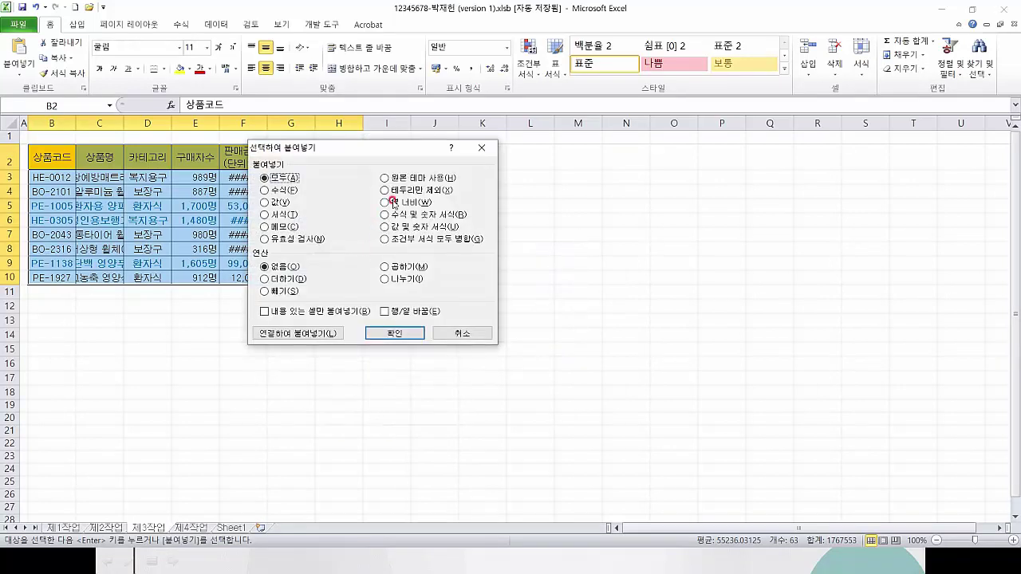
click(391, 203)
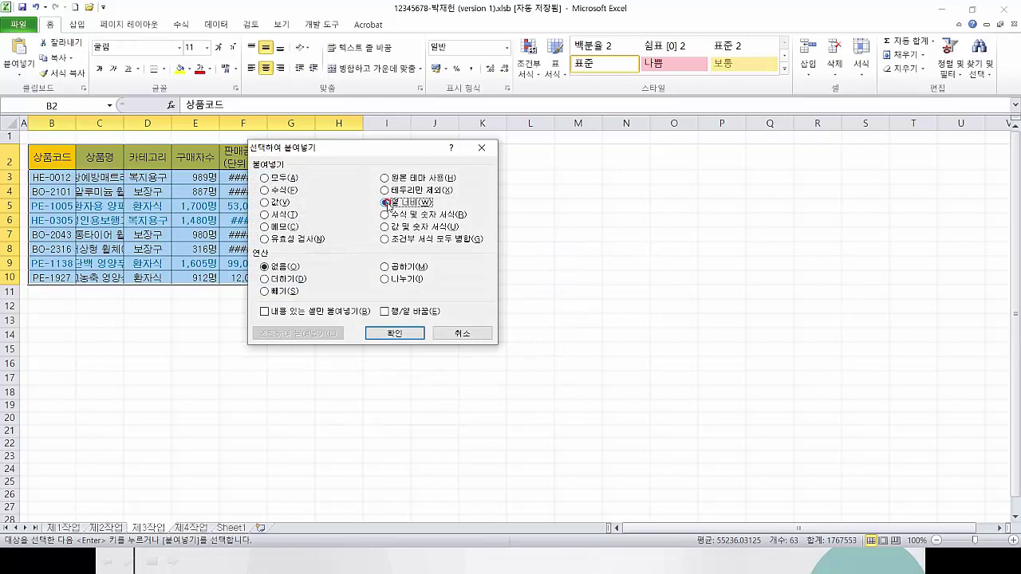
click(389, 334)
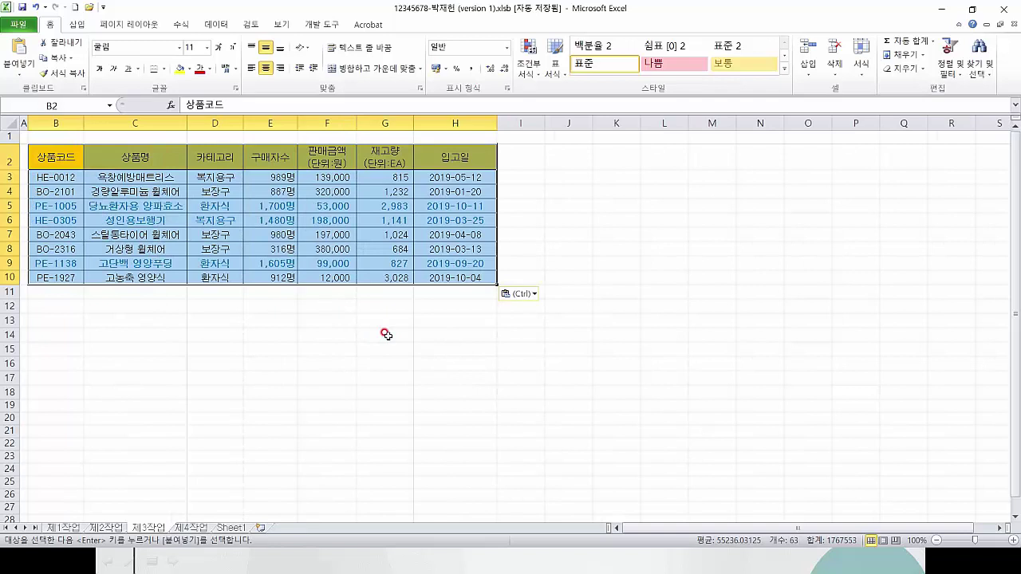
click(338, 319)
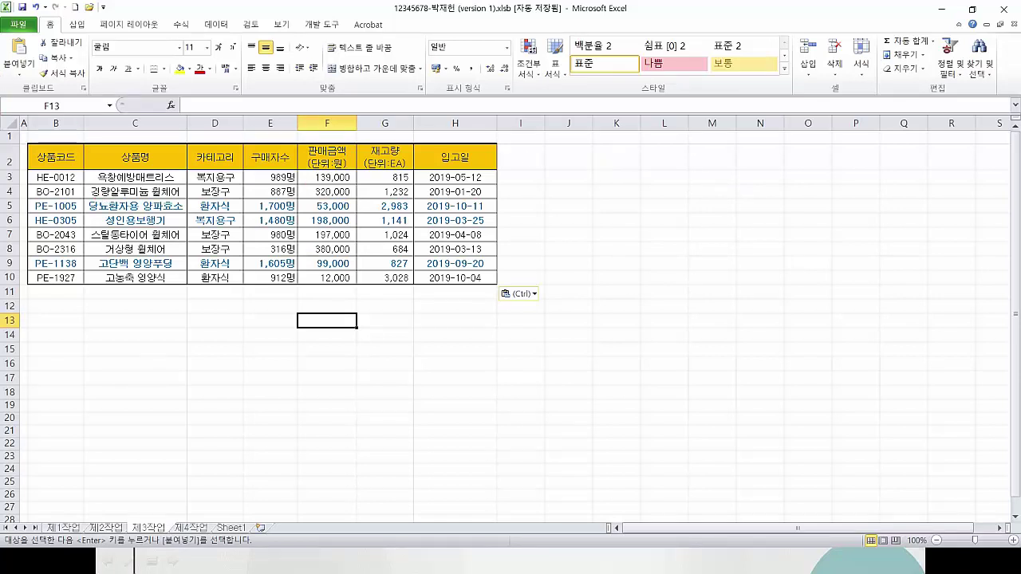
Step: Switch to 알PDF and examine the 출력형태 table for the required sort order, then return to the worksheet
key(alt+Tab)
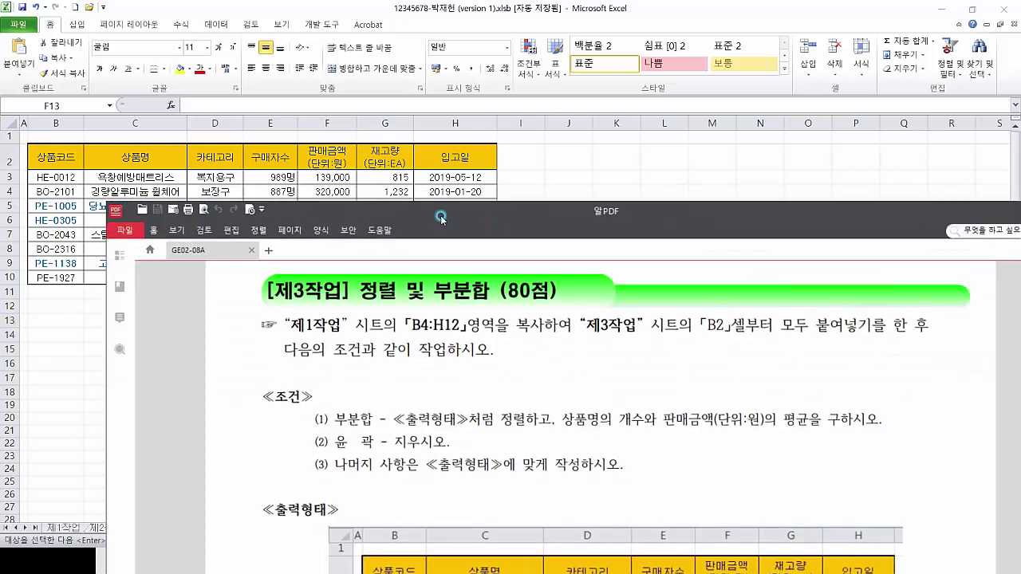
drag(383, 150, 383, 130)
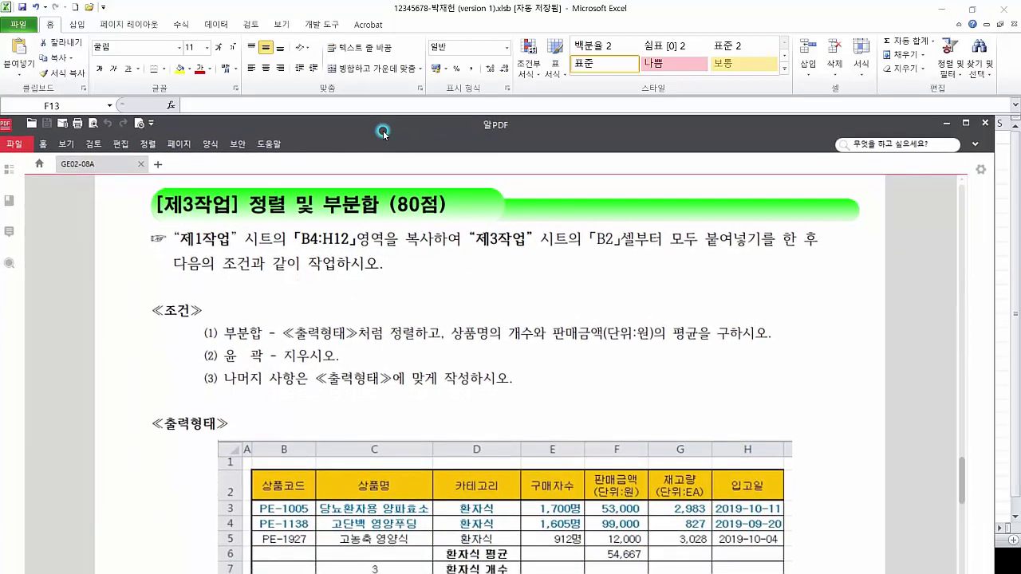
scroll(374, 316, down, 1)
scroll(421, 315, down, 2)
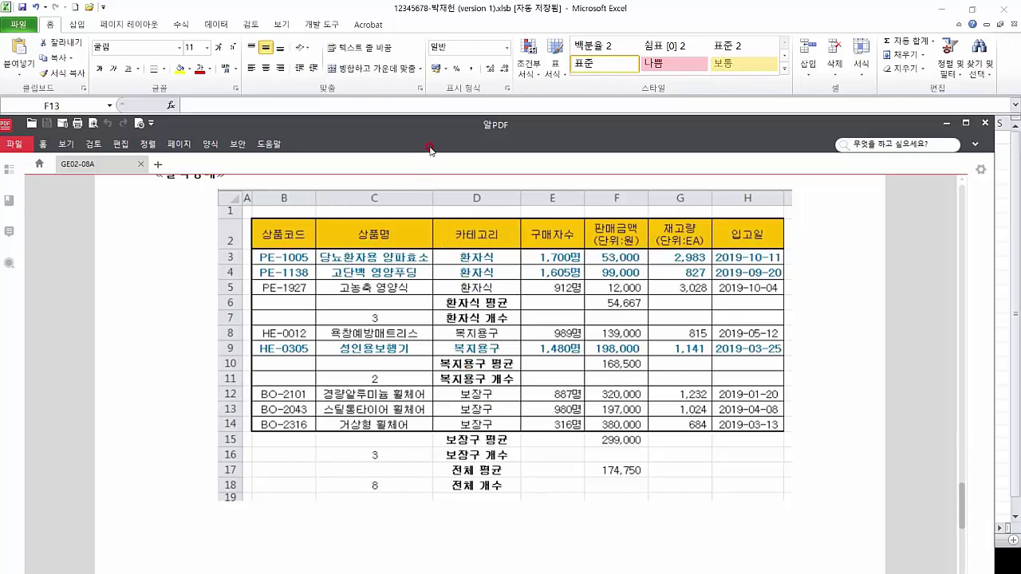
click(868, 568)
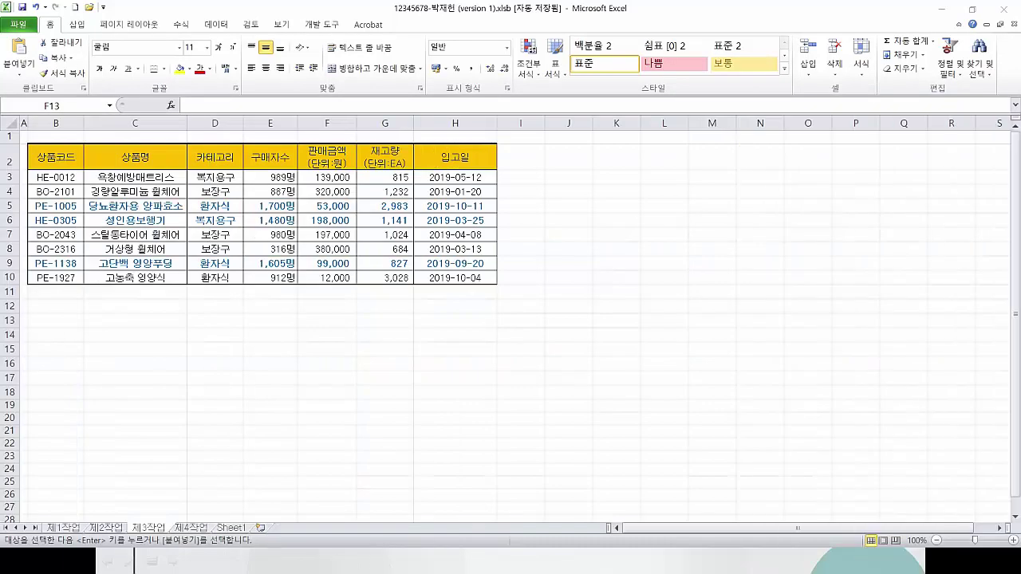
click(268, 177)
key(ctrl+v)
click(271, 157)
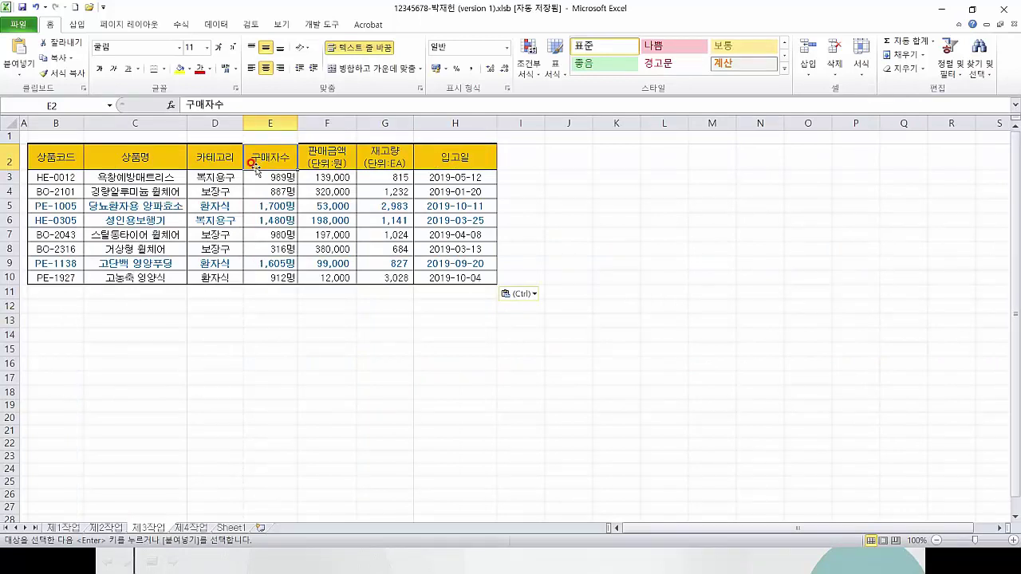
click(217, 154)
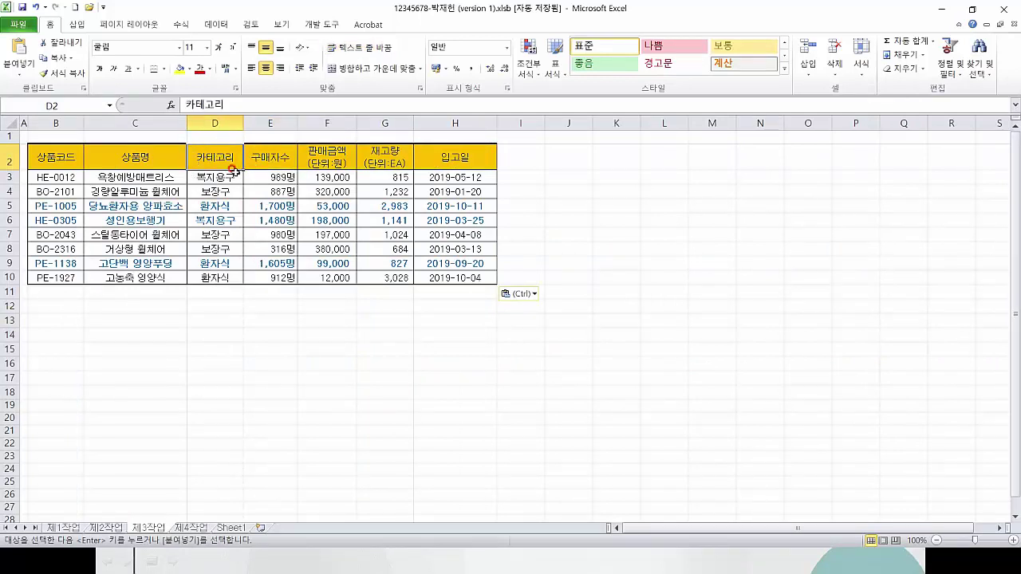
drag(287, 164, 322, 159)
click(383, 158)
click(440, 159)
click(169, 158)
click(239, 158)
click(287, 159)
click(350, 160)
click(209, 159)
click(165, 160)
click(251, 152)
click(315, 151)
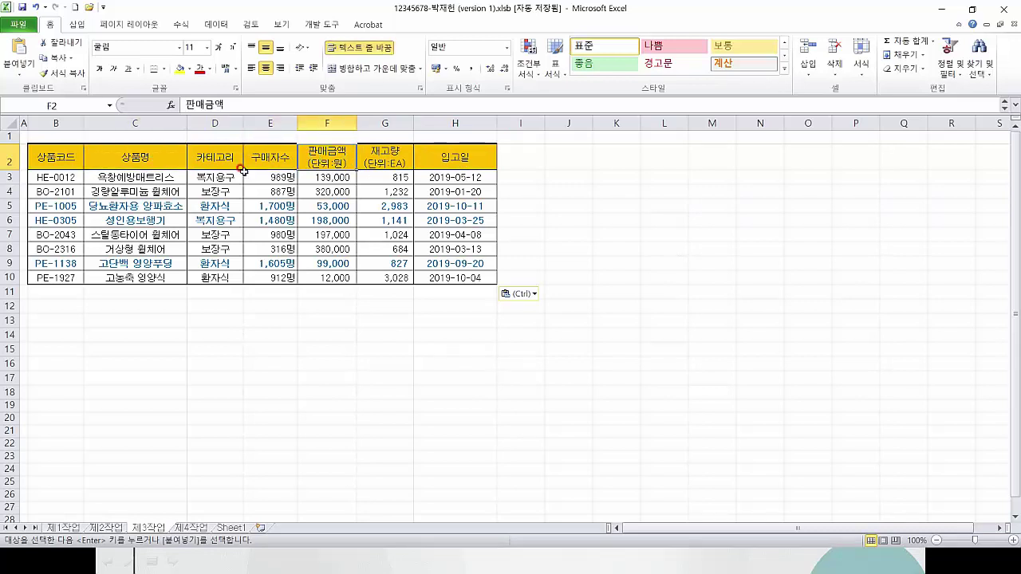
Step: Sort the product table on the 제3작업 sheet by the 카테고리 column's values in descending order (내림차순)
click(206, 158)
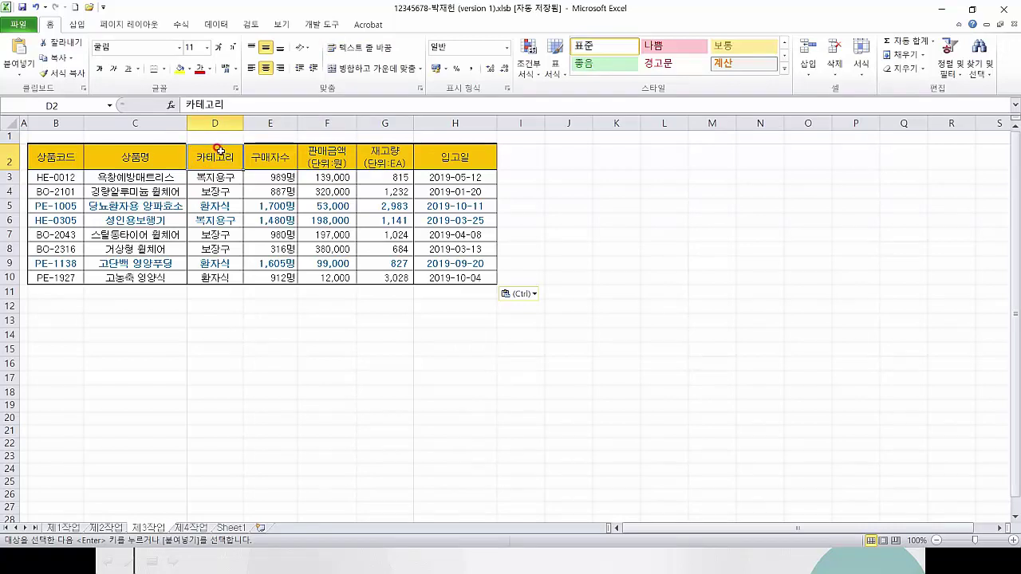
click(217, 24)
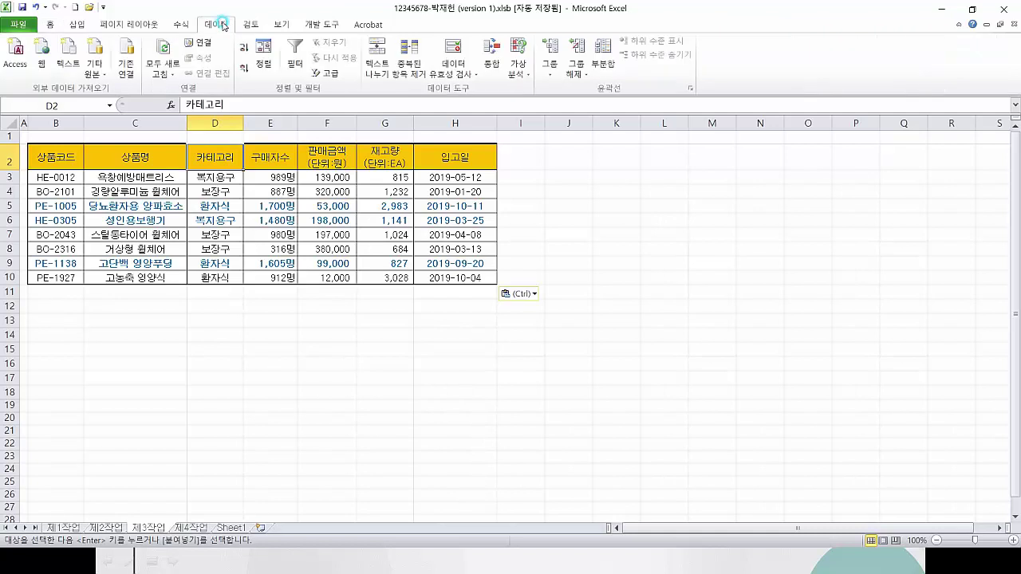
click(269, 73)
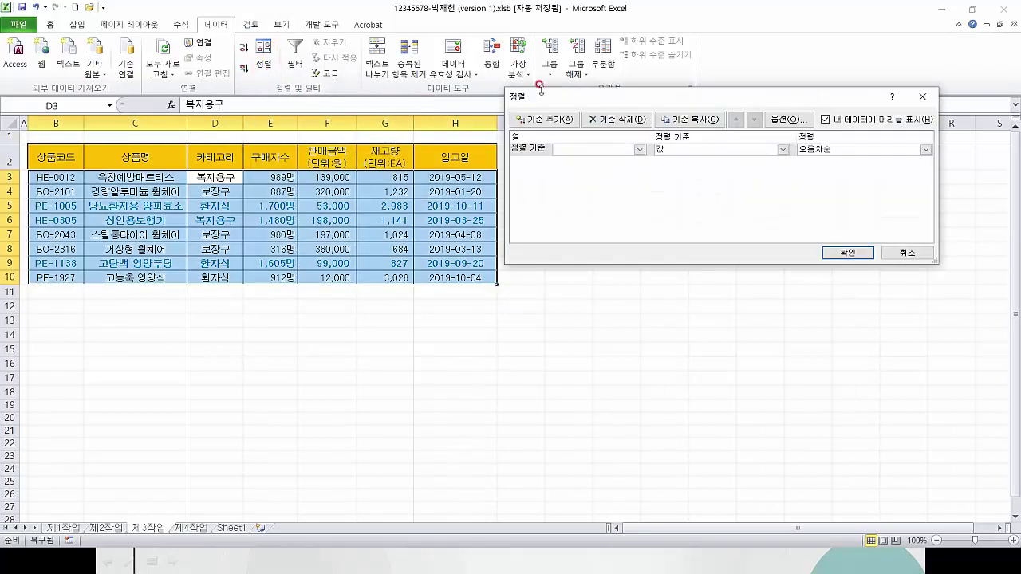
drag(516, 95, 501, 80)
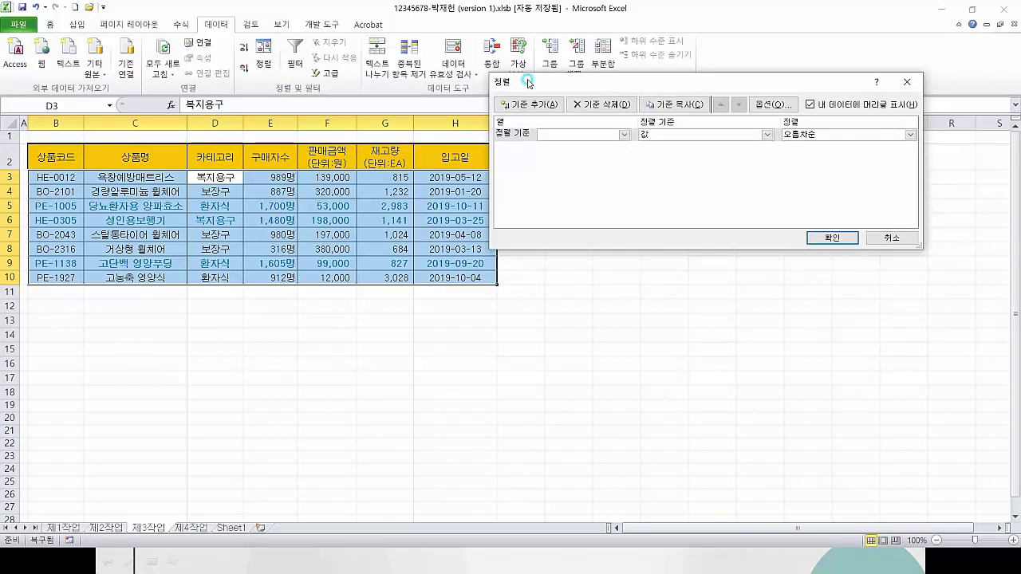
click(623, 135)
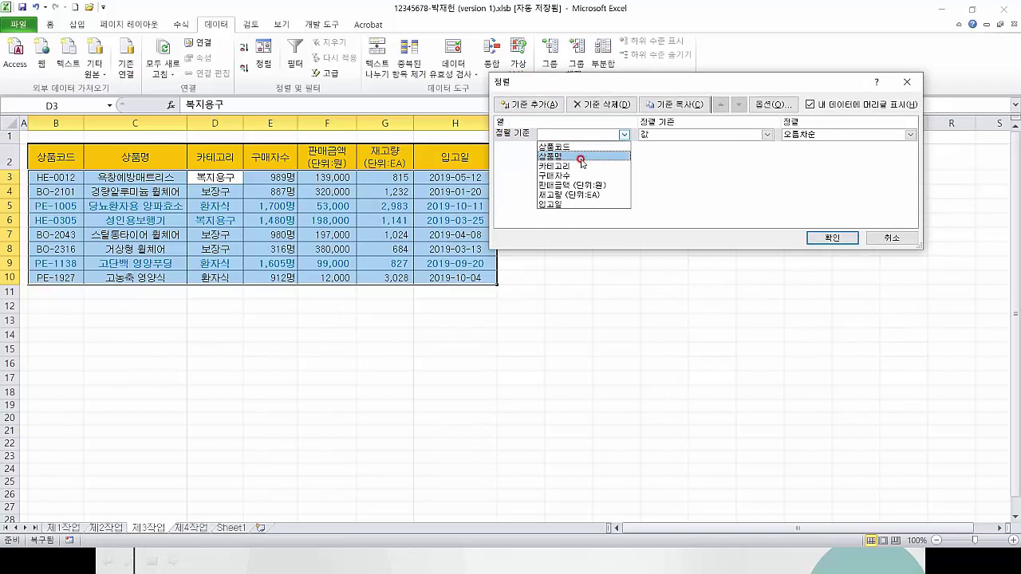
click(567, 166)
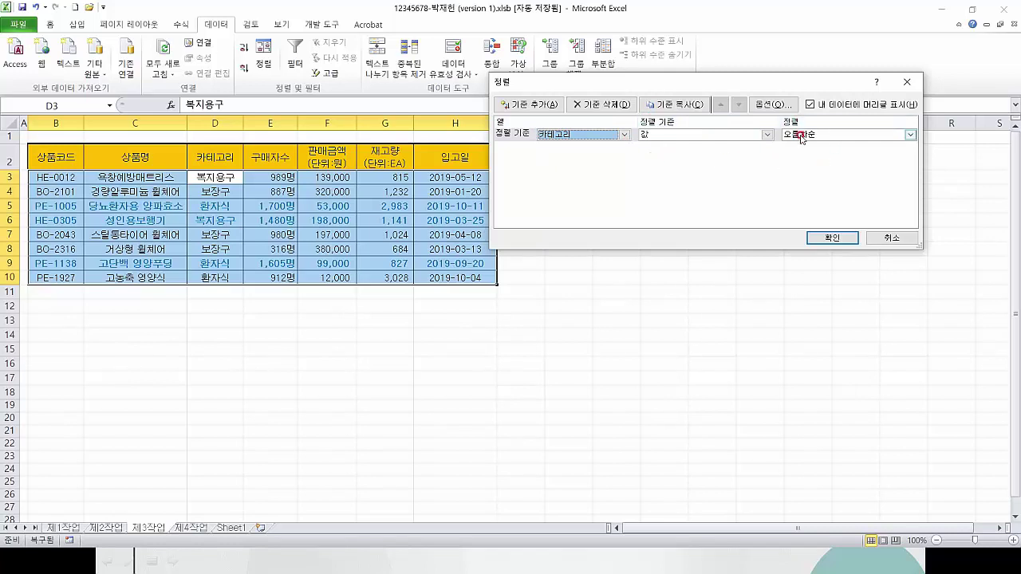
click(831, 137)
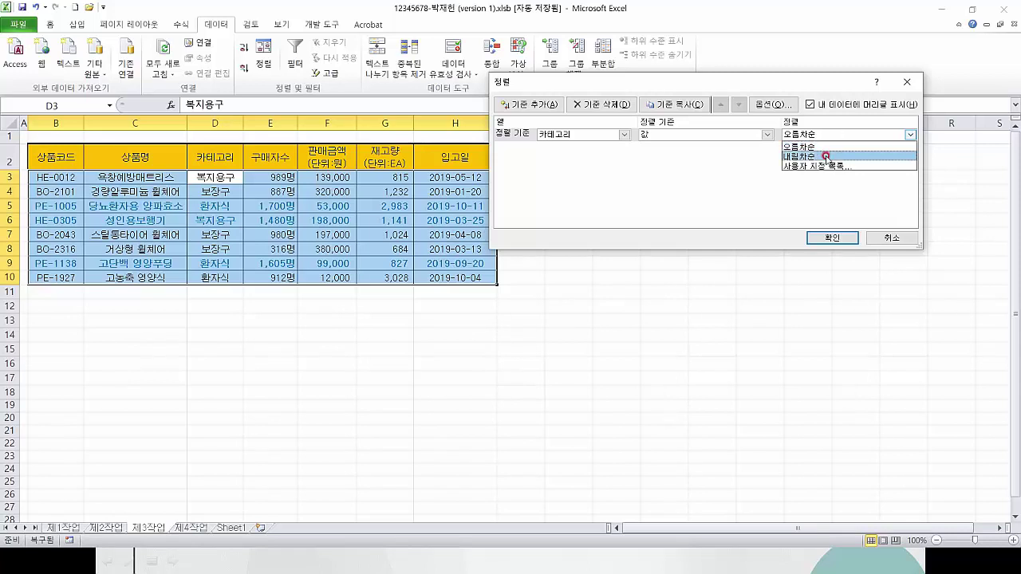
click(826, 156)
click(830, 238)
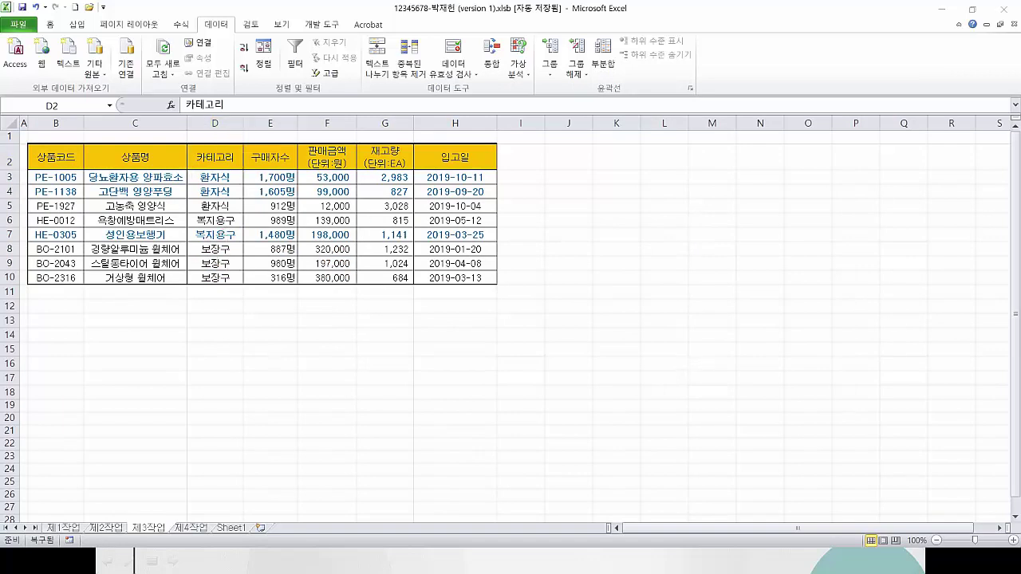
Step: Compare the sorted product table with the 출력형태 table in 알PDF and return to the worksheet
drag(392, 289, 369, 255)
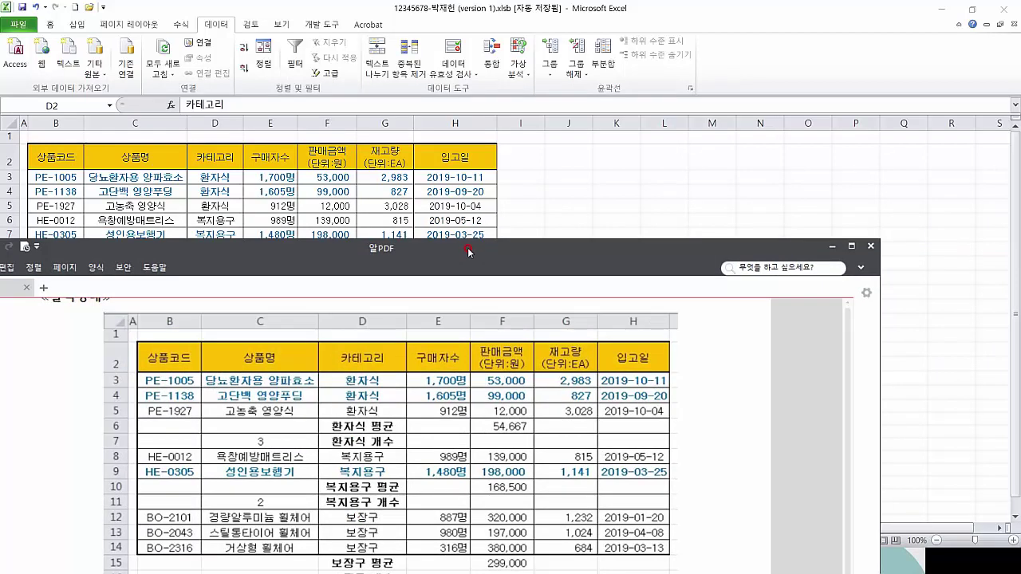
drag(468, 250, 1020, 191)
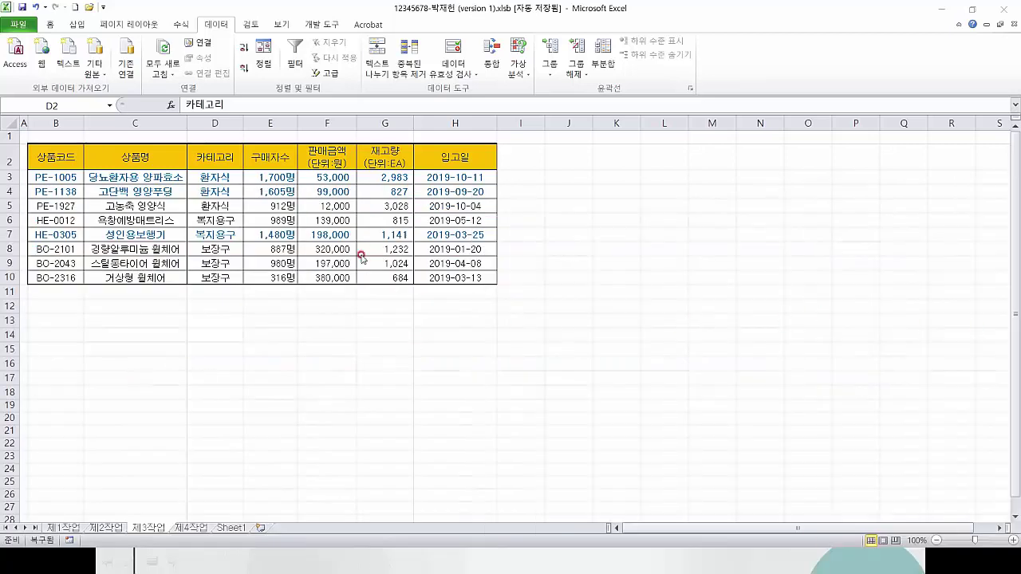
click(218, 184)
click(217, 188)
click(218, 177)
Step: Reopen the sort settings for the 카테고리 column and choose 사용자 지정 목록 as its sort order
click(223, 159)
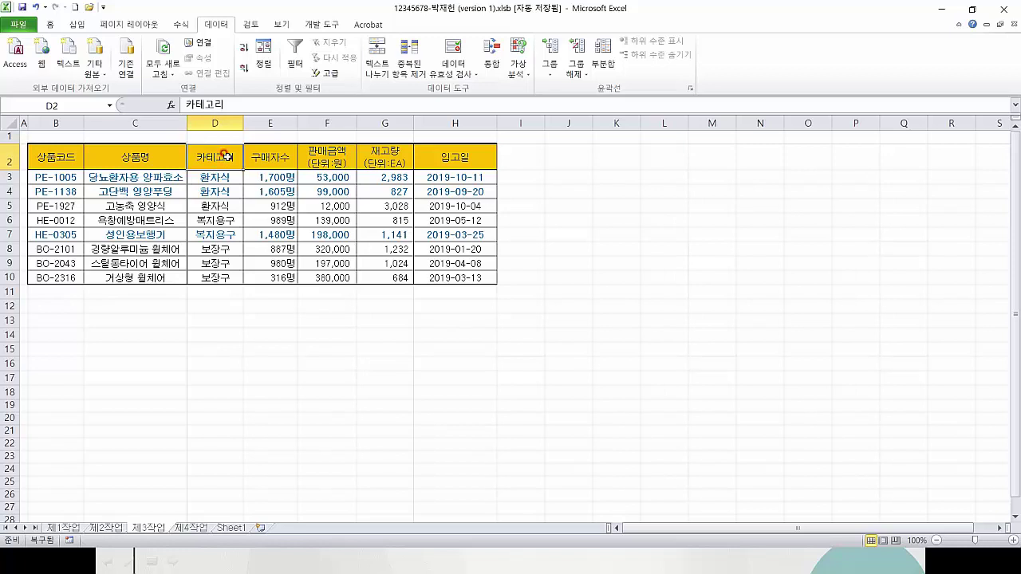
click(266, 71)
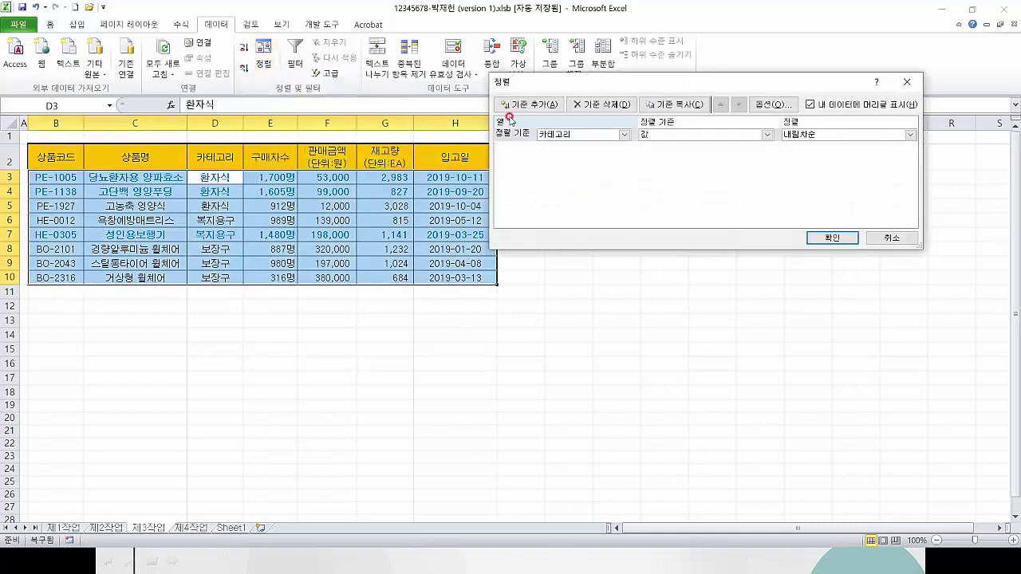
drag(544, 84, 439, 92)
click(700, 141)
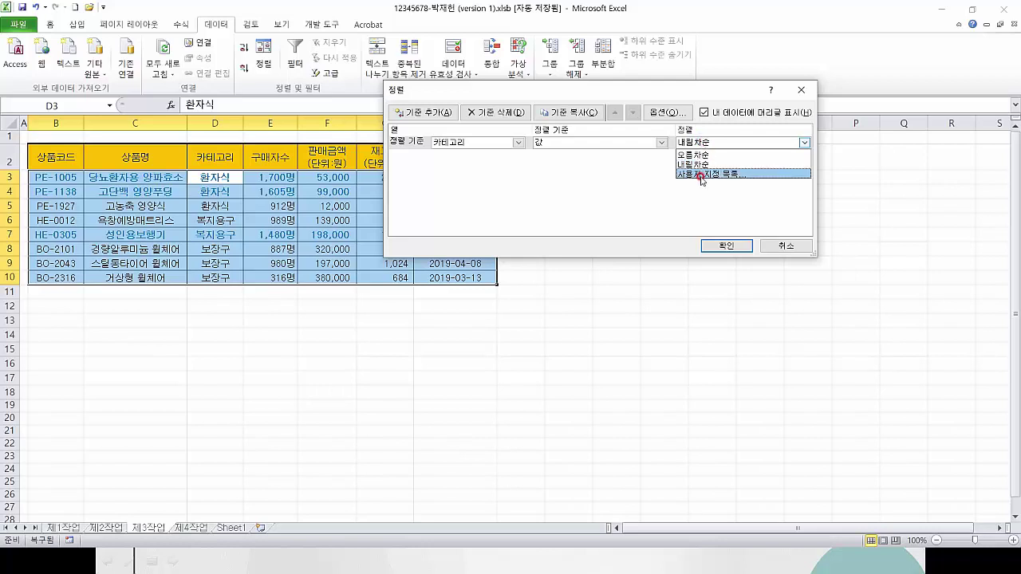
click(701, 176)
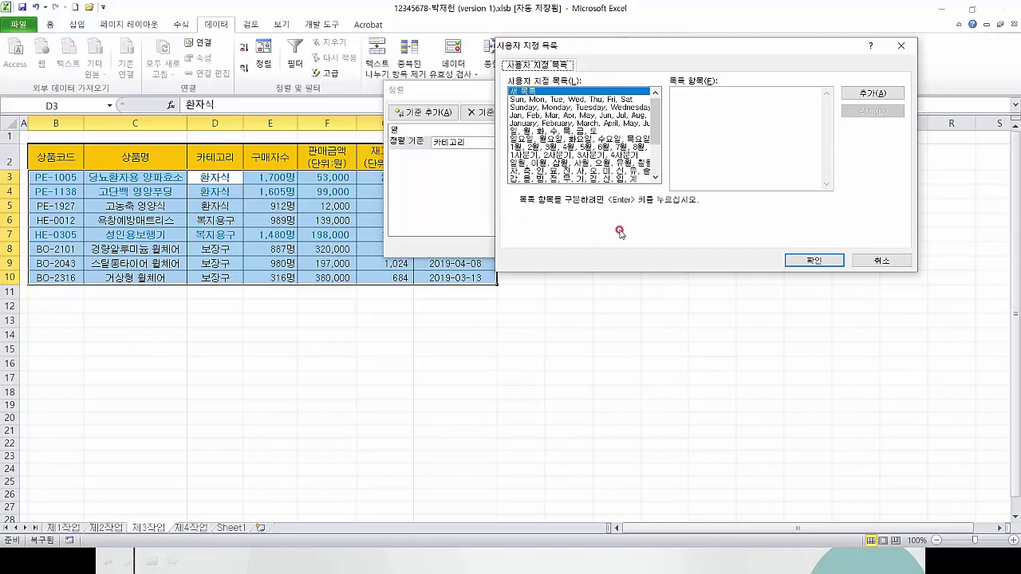
Step: Add a new custom list with the entries 환자식, 복지용구 and 보장구 in that order
click(674, 93)
text(화)
key(BackSpace)
key(BackSpace)
key(BackSpace)
text(ㅎ)
text(환자식)
key(Return)
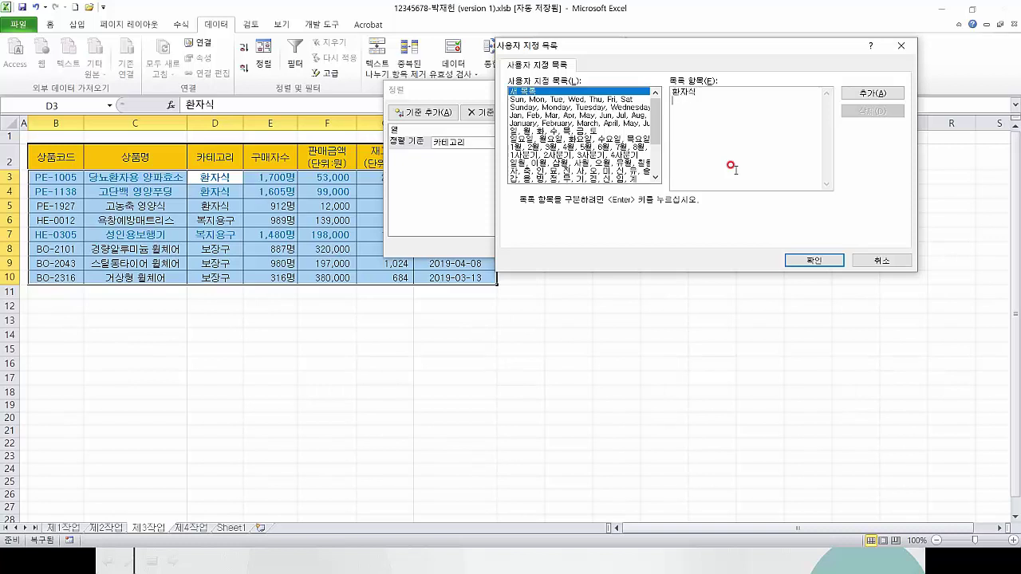
text(복지용ㄱㅜ)
key(Return)
text(보장구)
click(702, 97)
click(857, 95)
Step: Sort the product table by 카테고리 using the custom list 환자식, 복지용구, 보장구
drag(656, 120, 658, 149)
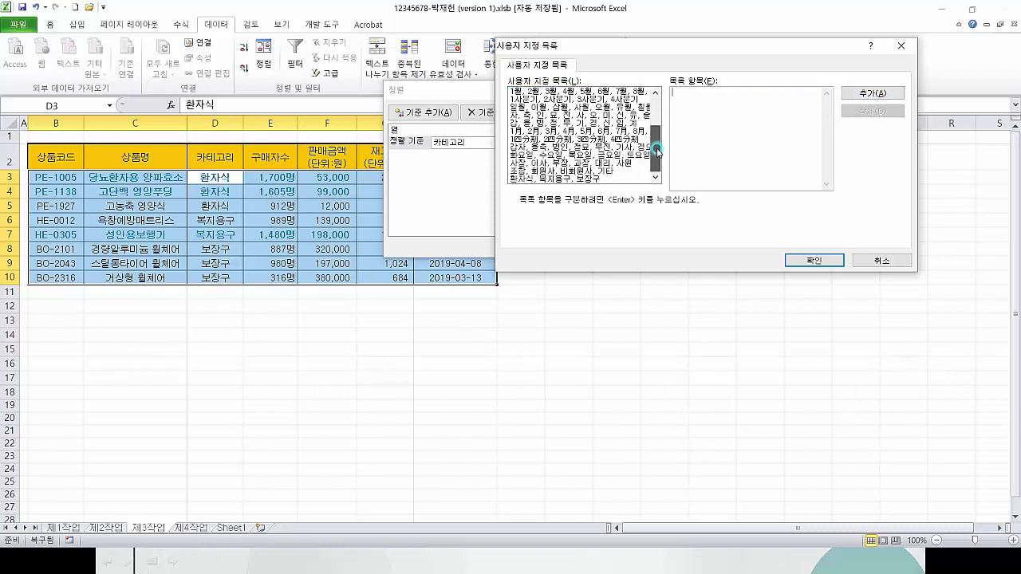
click(517, 180)
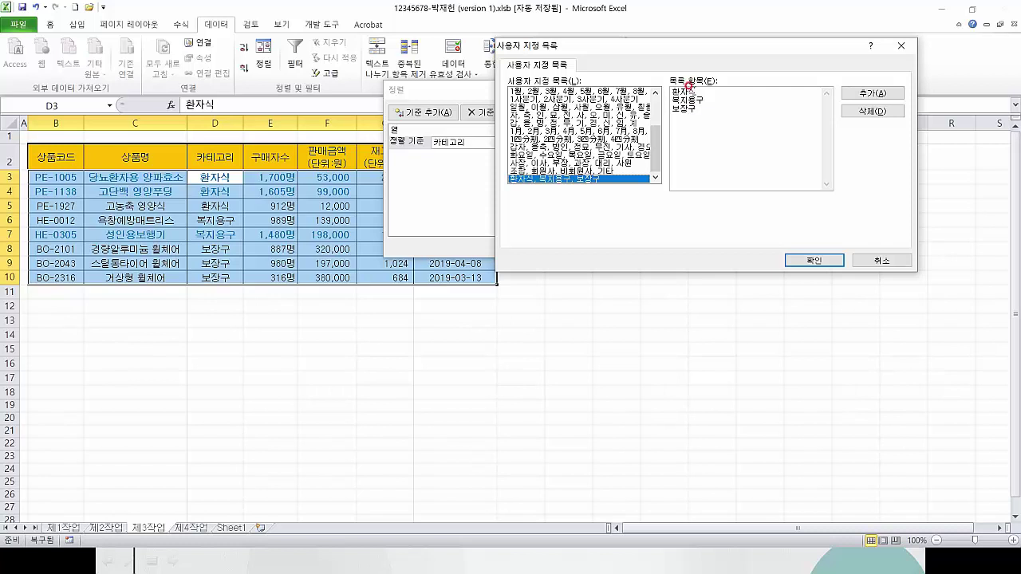
click(800, 259)
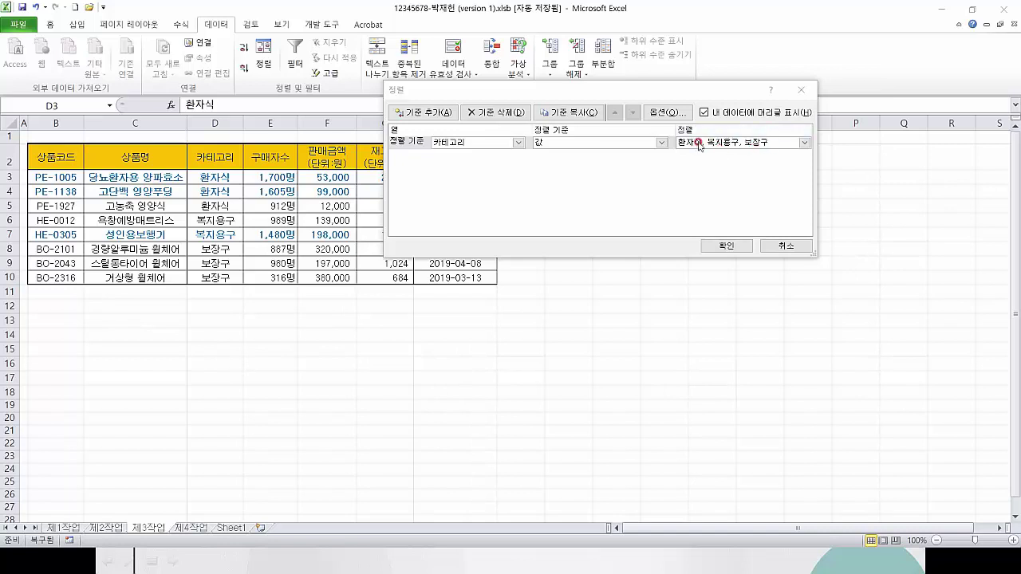
click(720, 252)
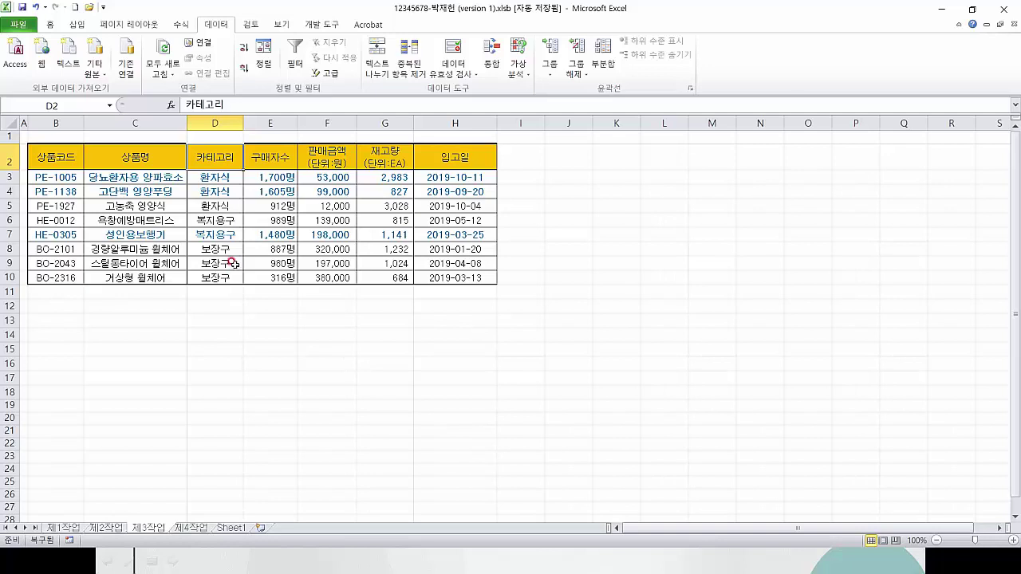
Step: Examine the table's header cells, including 상품명, 카테고리, 구매자수 and 판매금액, to decide on the subtotal's grouping and calculation columns
key(alt+Tab)
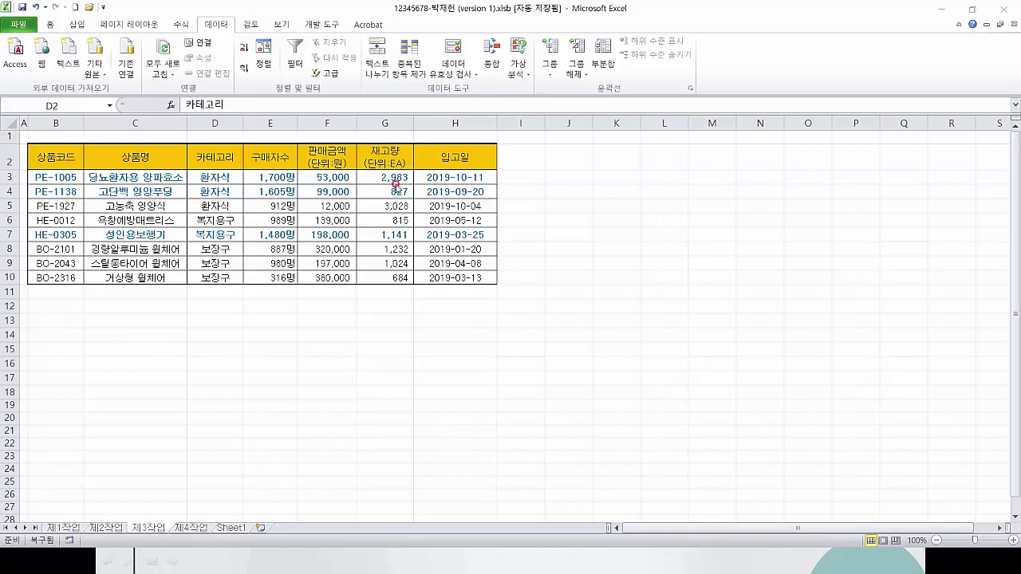
click(281, 162)
click(352, 163)
click(435, 160)
click(168, 159)
click(212, 159)
click(279, 159)
click(322, 155)
click(321, 155)
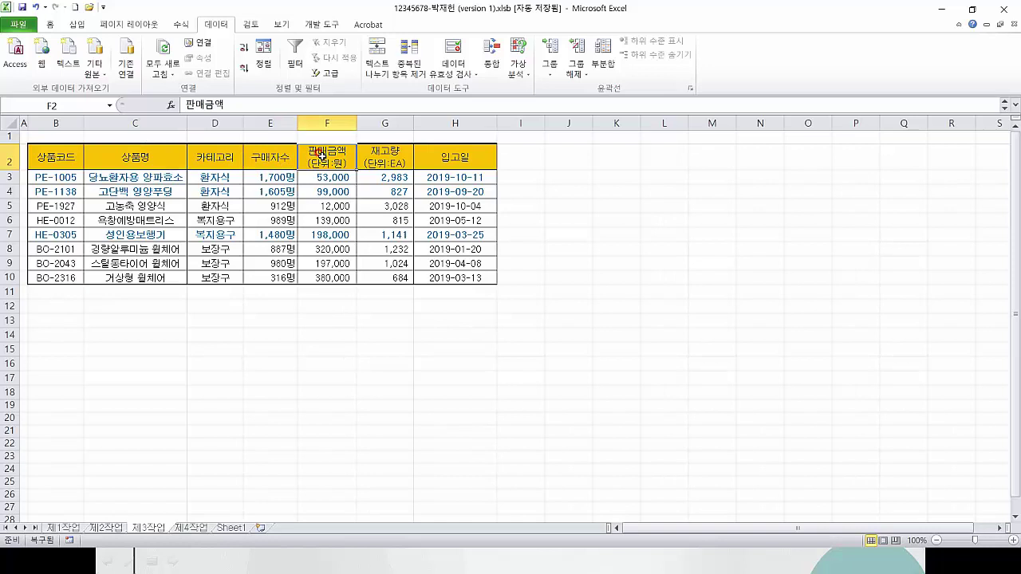
click(255, 156)
click(209, 156)
click(163, 155)
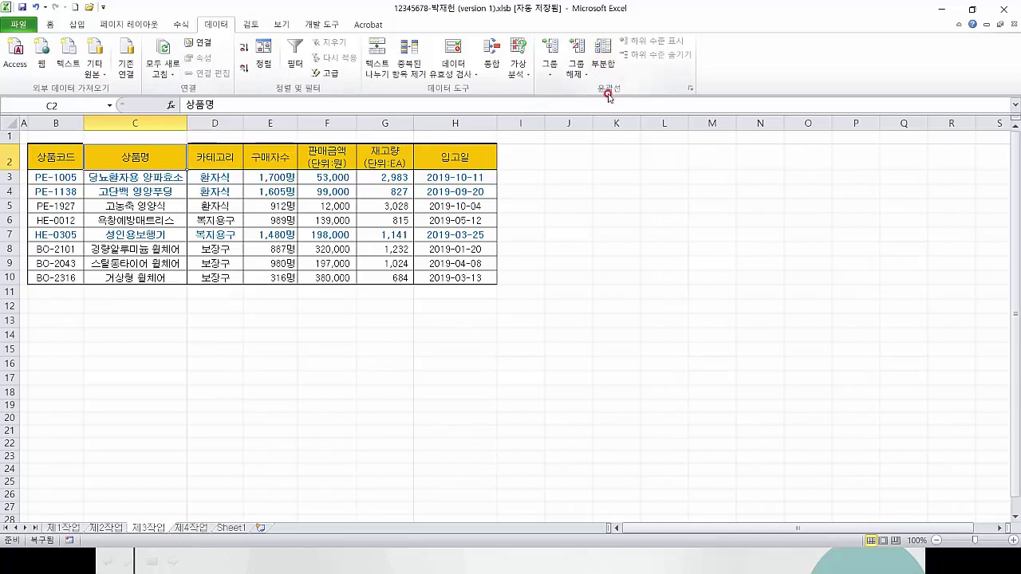
Step: Open the Subtotal settings, consult the 출력형태 table in 알PDF, and set the grouping field to 카테고리
click(602, 49)
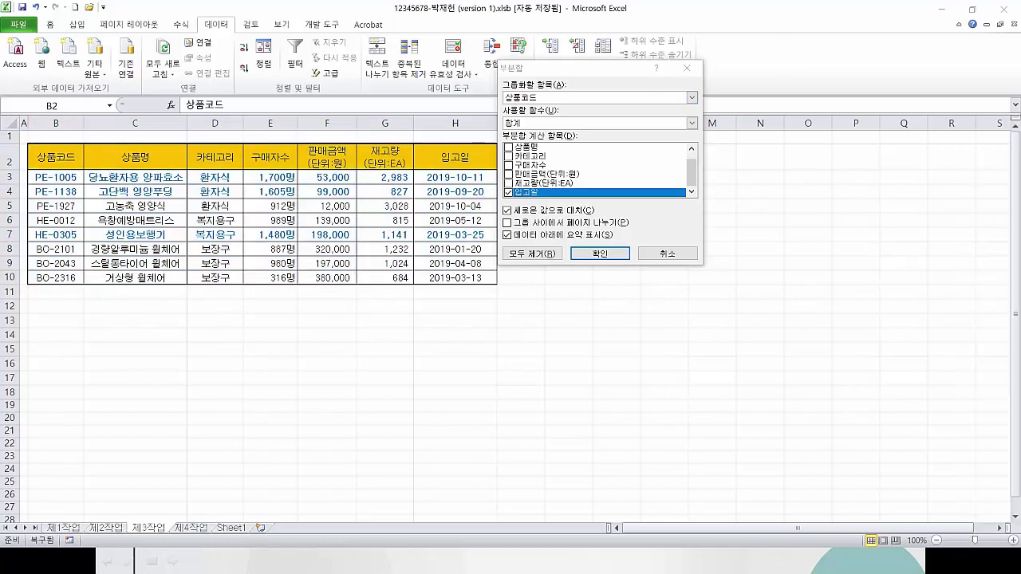
key(alt+Tab)
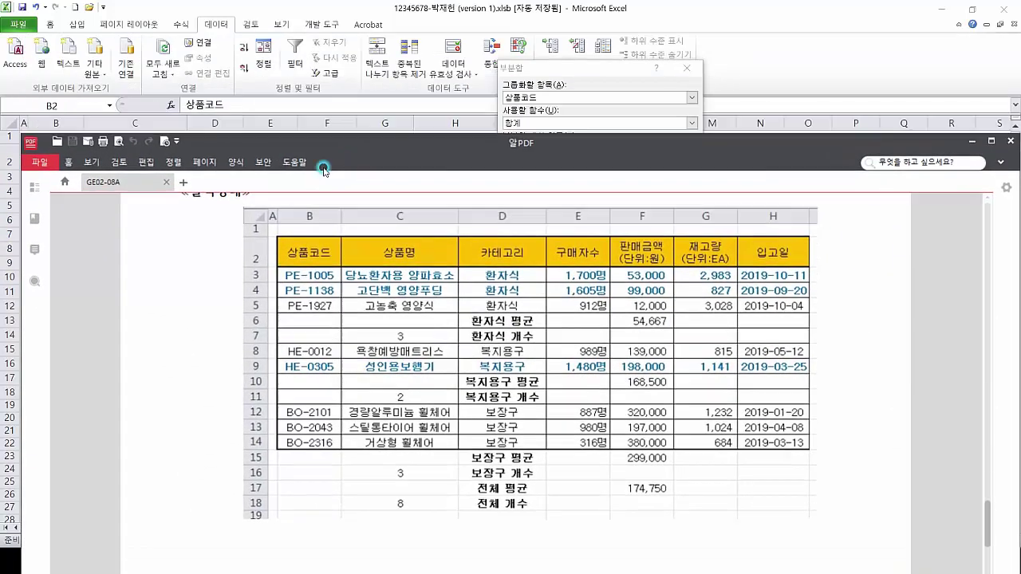
drag(323, 55, 324, 202)
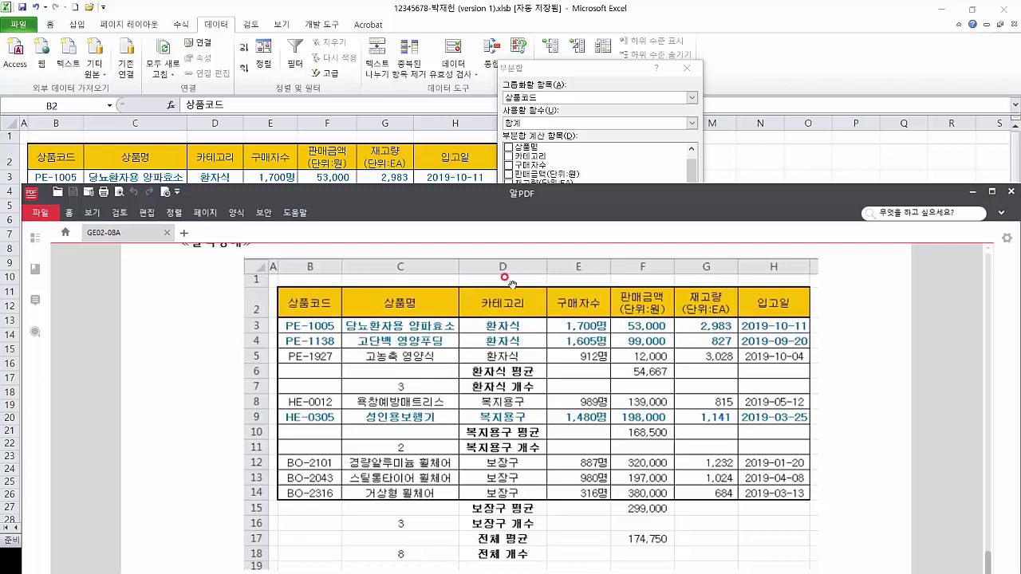
click(874, 562)
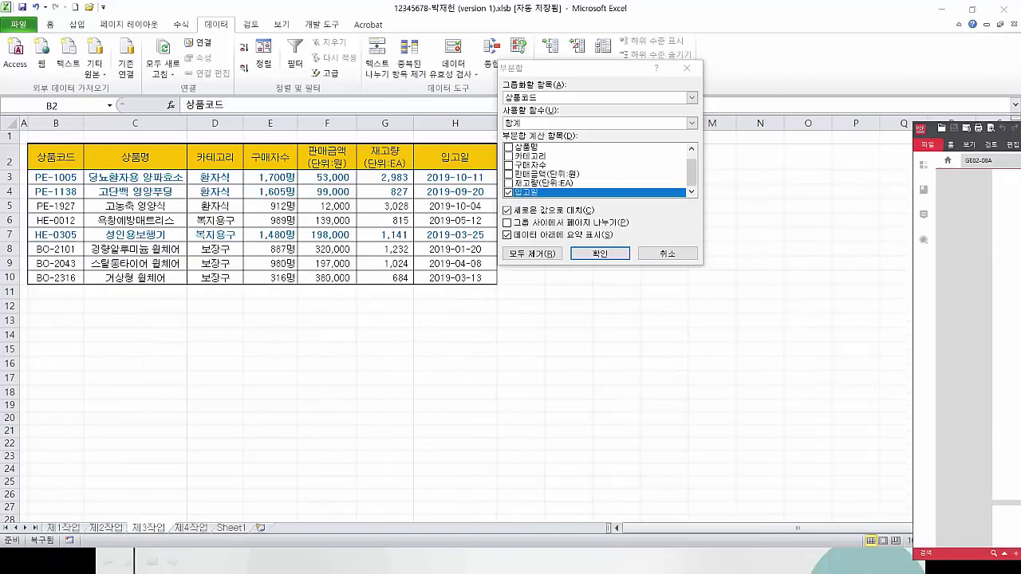
click(564, 97)
click(551, 124)
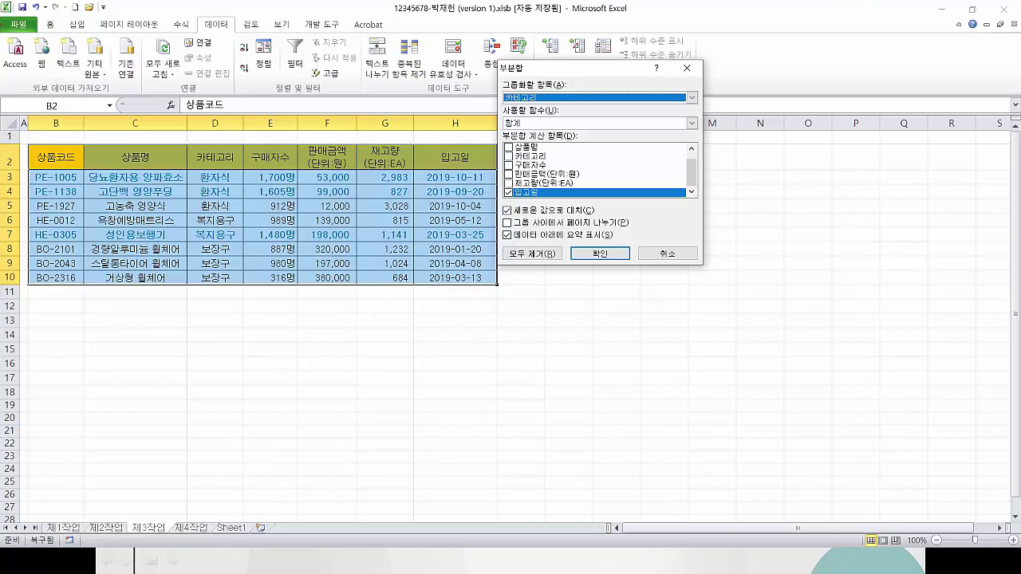
Step: Check the 부분합 condition in 알PDF, and apply a 개수 subtotal to 상품명 only, with 입고일 deselected
key(alt+Tab)
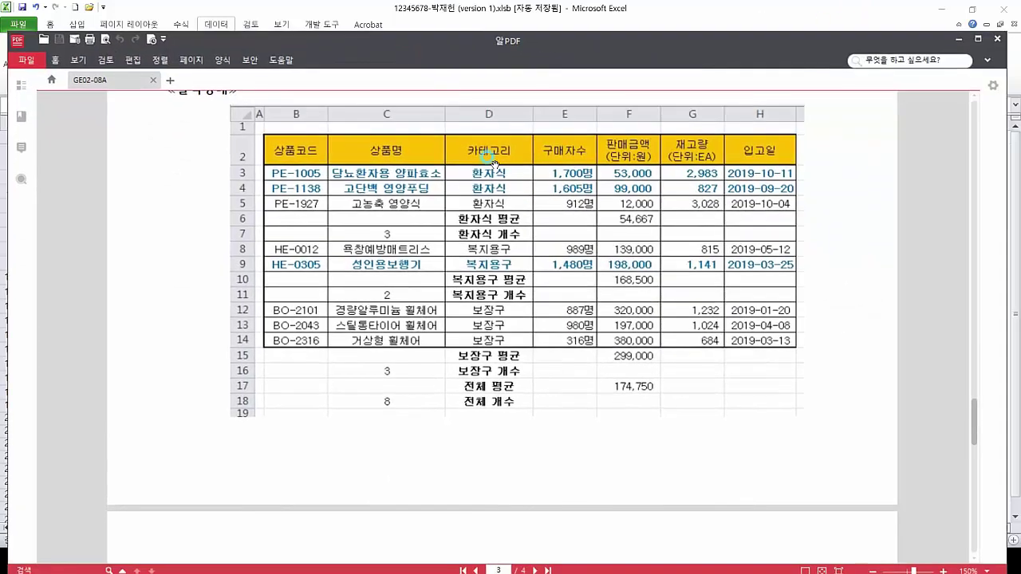
scroll(558, 225, up, 3)
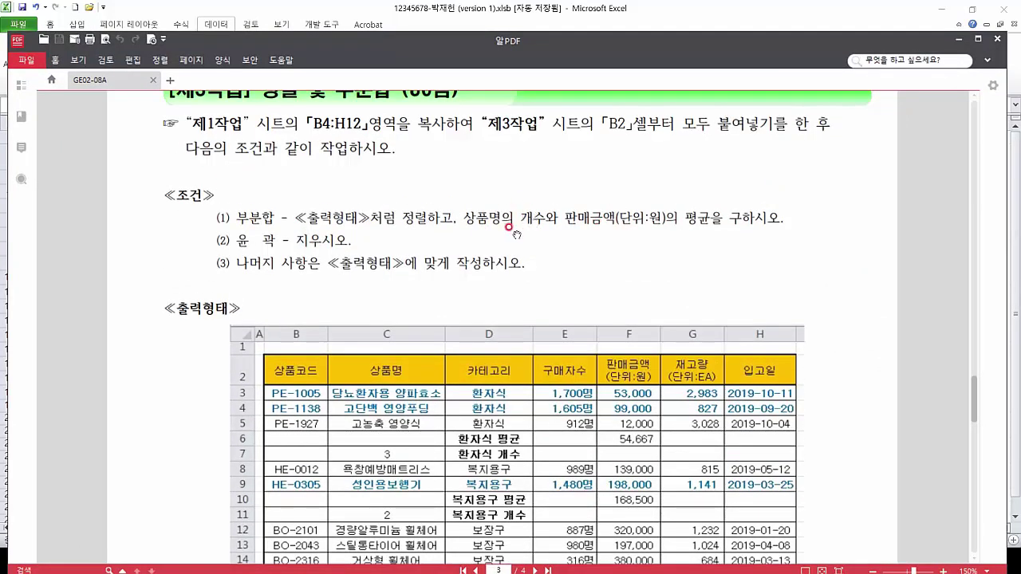
drag(678, 65, 1020, 68)
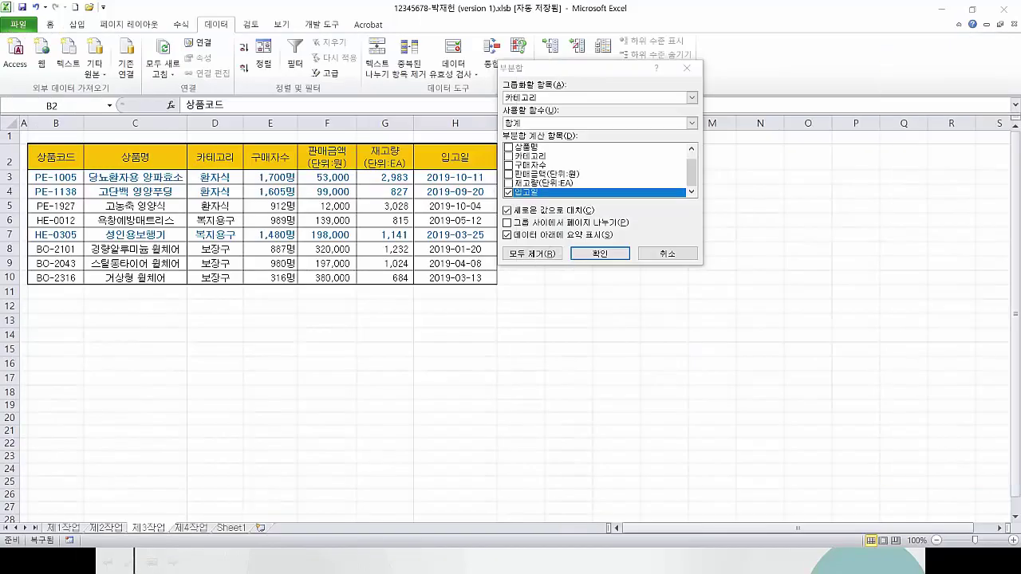
click(522, 124)
click(522, 149)
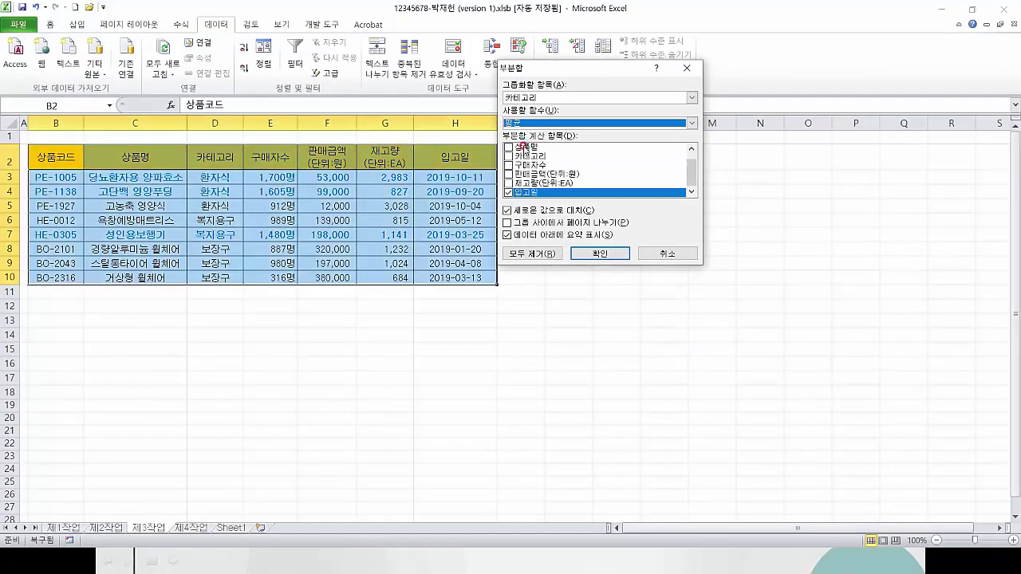
click(523, 124)
click(523, 142)
click(508, 193)
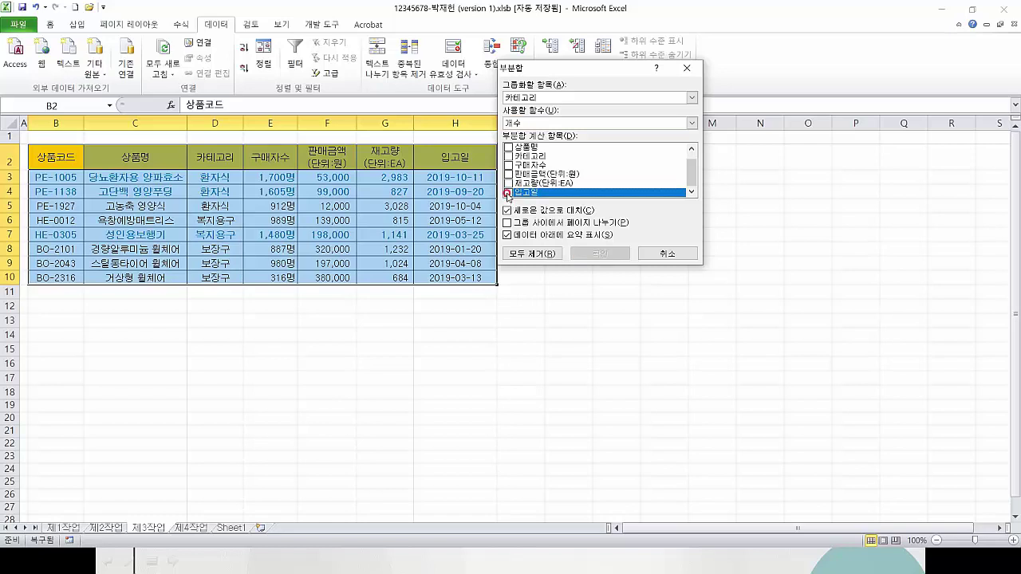
scroll(510, 183, up, 1)
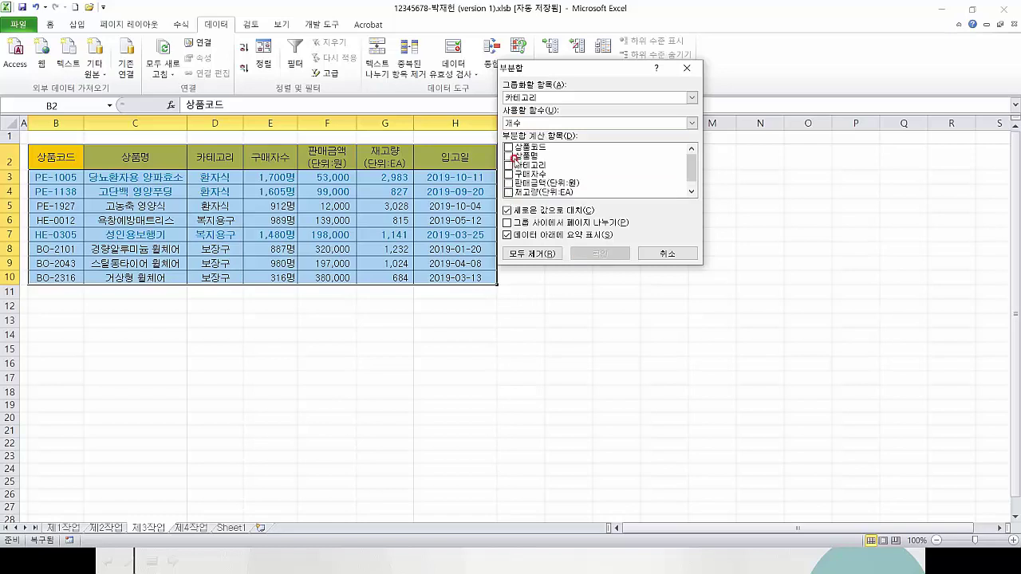
click(513, 158)
click(508, 157)
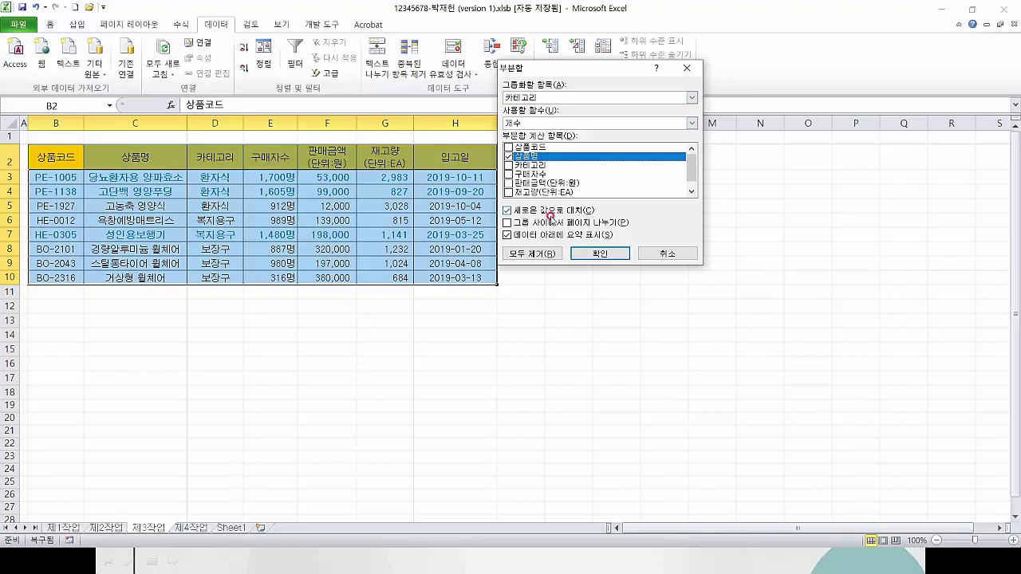
click(587, 252)
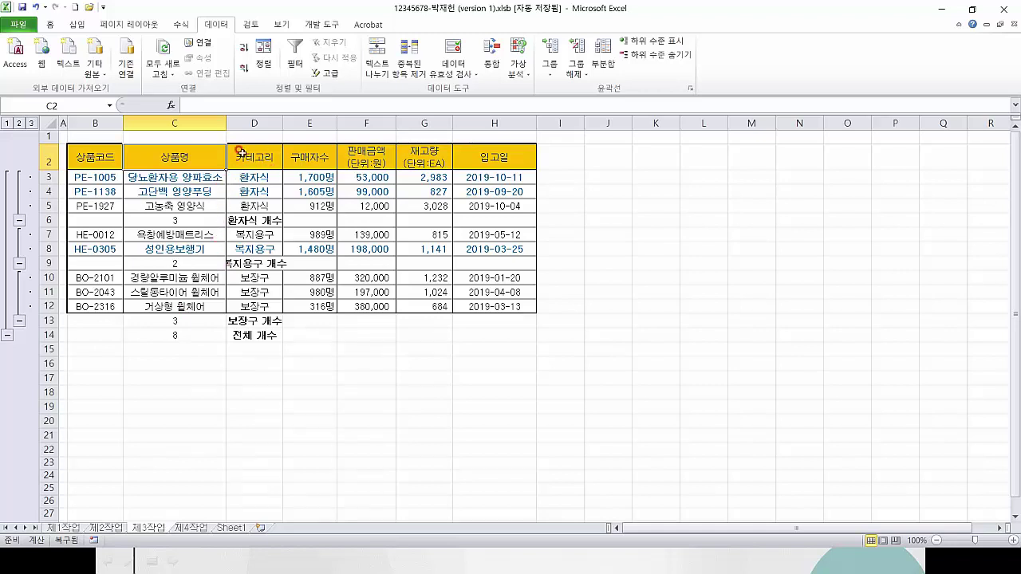
Step: Widen the 카테고리 column to fit its subtotal labels, and check the 부분합 condition in 알PDF
drag(280, 126, 289, 127)
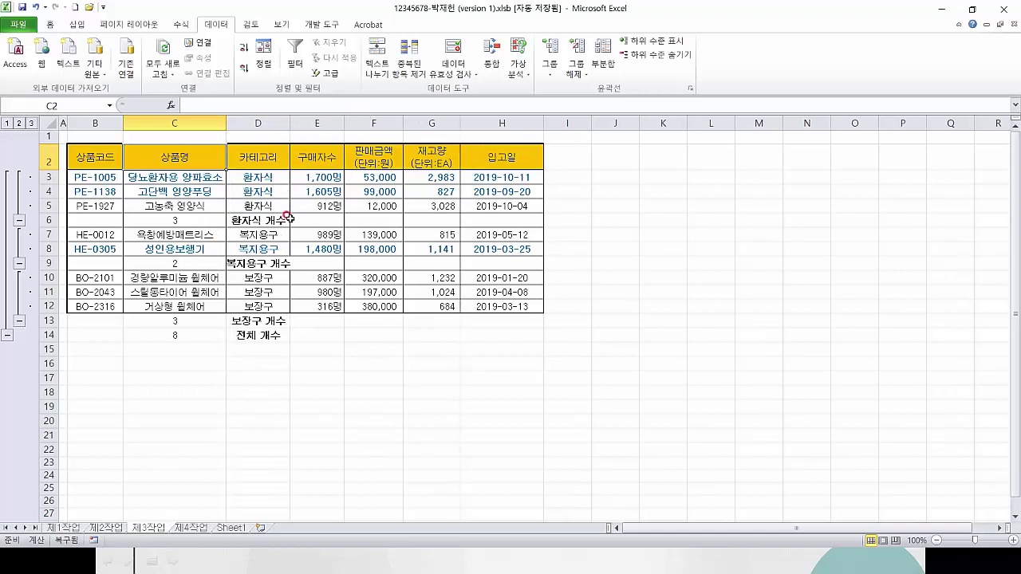
drag(292, 126, 308, 126)
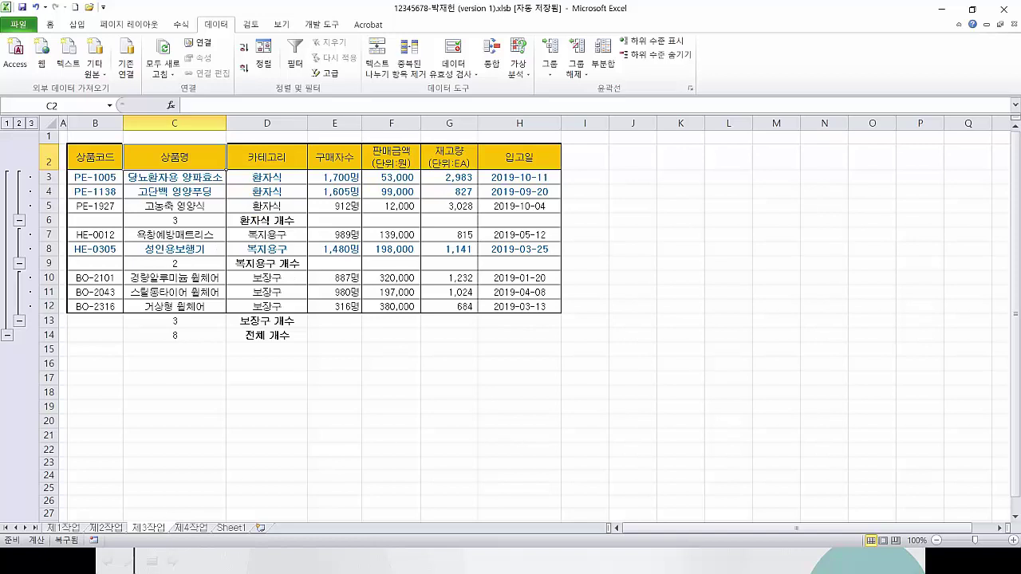
key(alt+Tab)
drag(1020, 75, 282, 22)
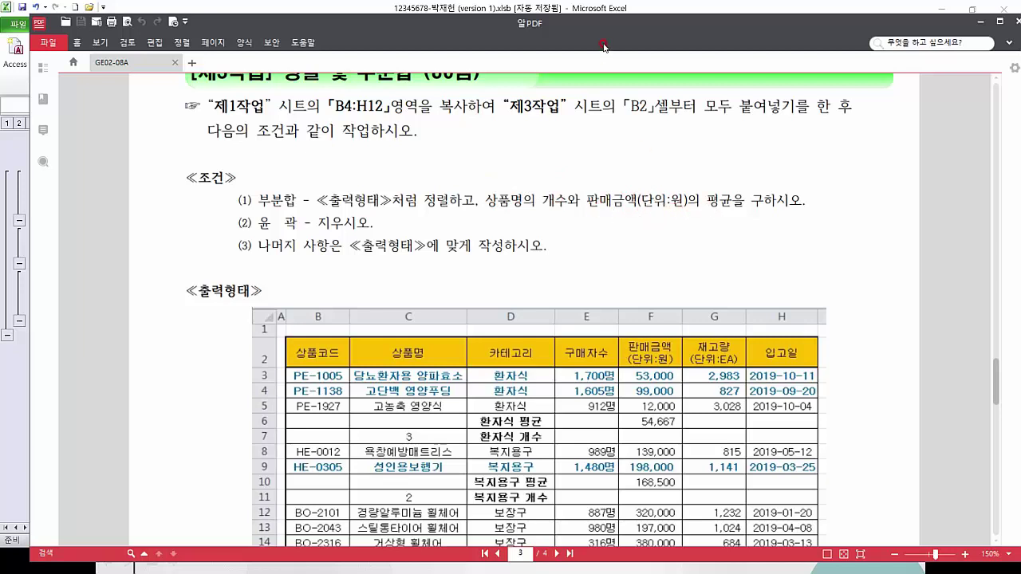
drag(603, 45, 1020, 44)
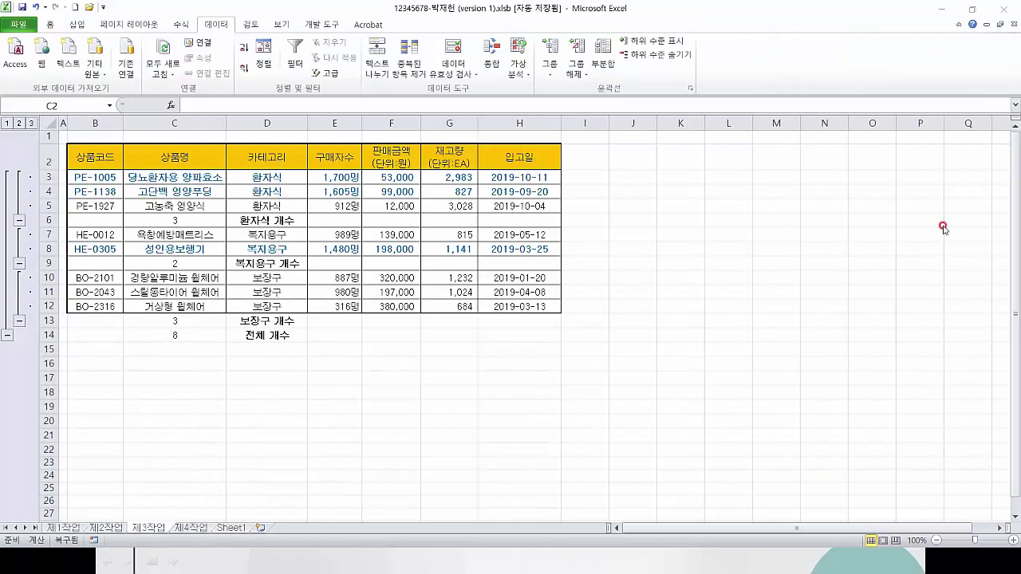
Step: Reopen the Subtotal settings for the product table and set the function to 평균
click(399, 160)
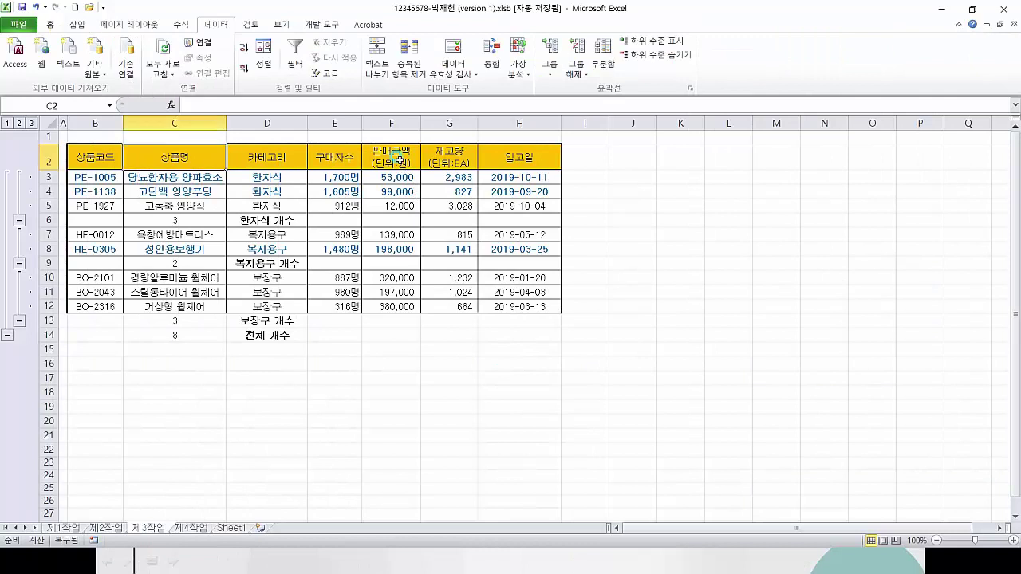
click(397, 160)
click(352, 161)
click(394, 165)
click(445, 165)
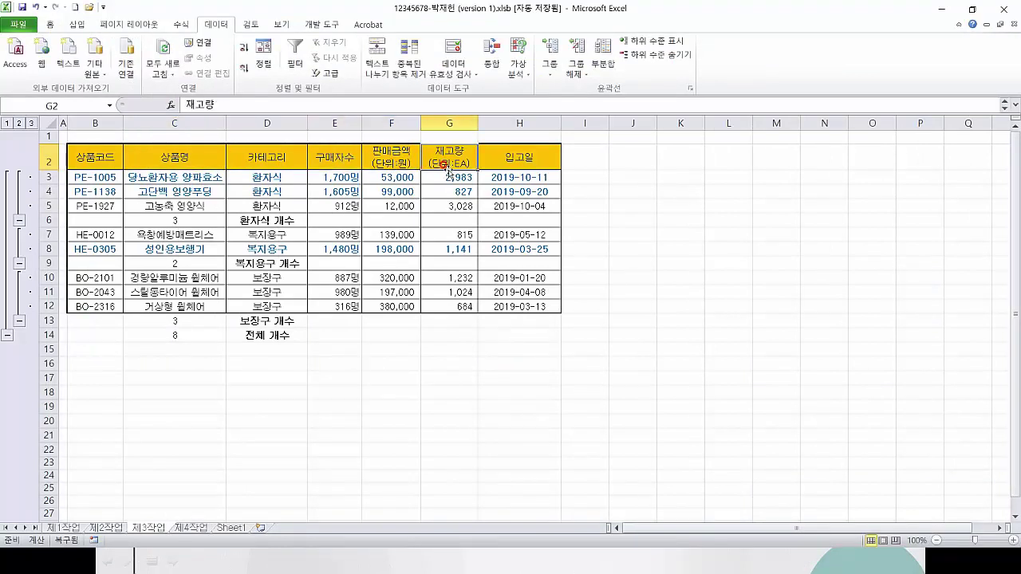
click(602, 54)
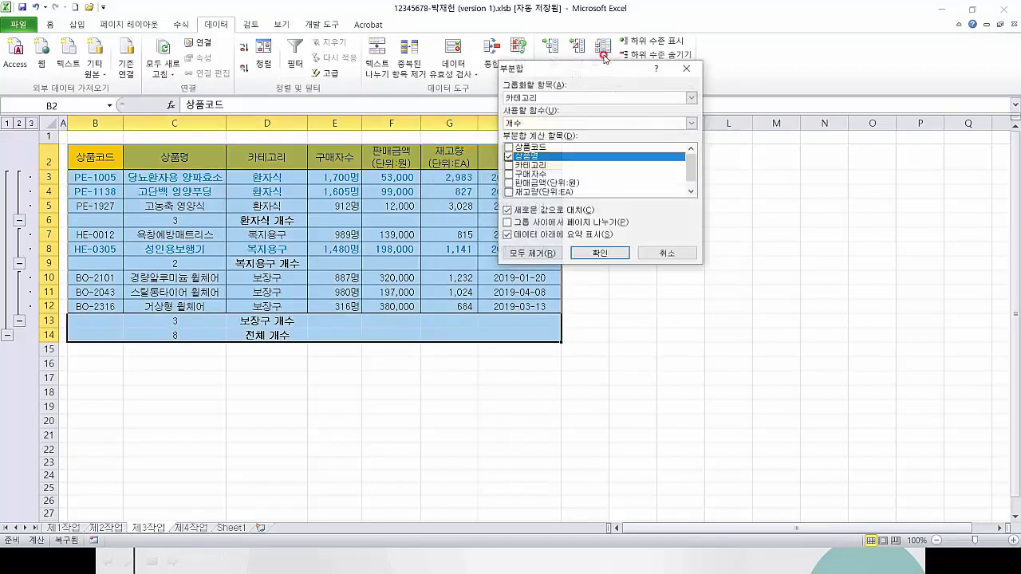
click(517, 125)
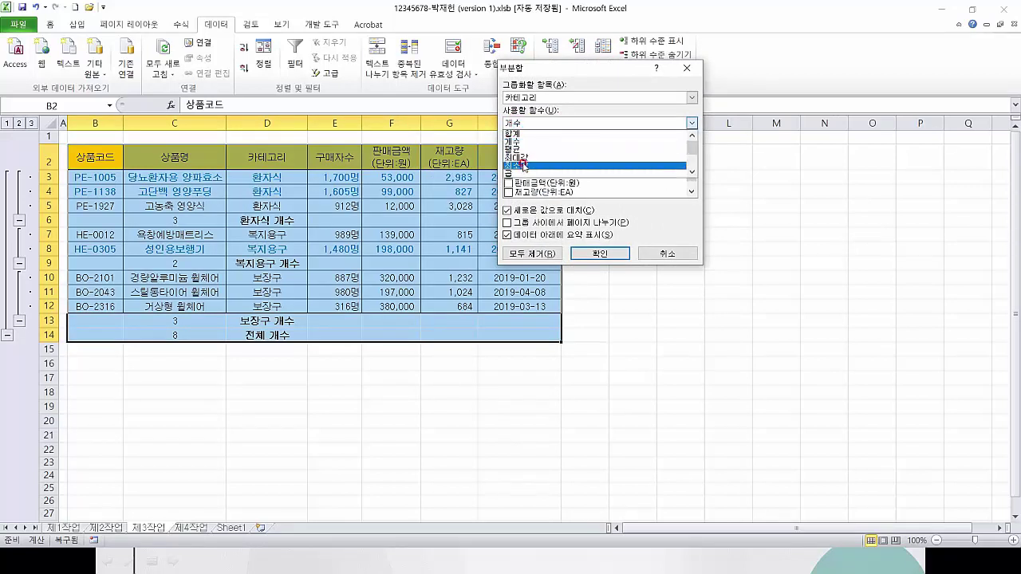
scroll(521, 159, down, 1)
scroll(522, 158, up, 1)
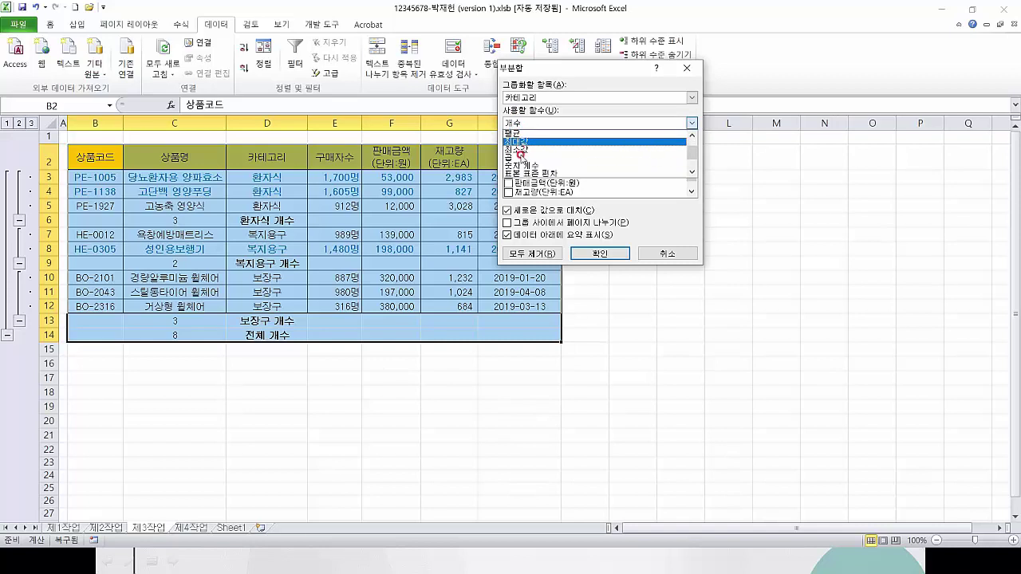
click(519, 149)
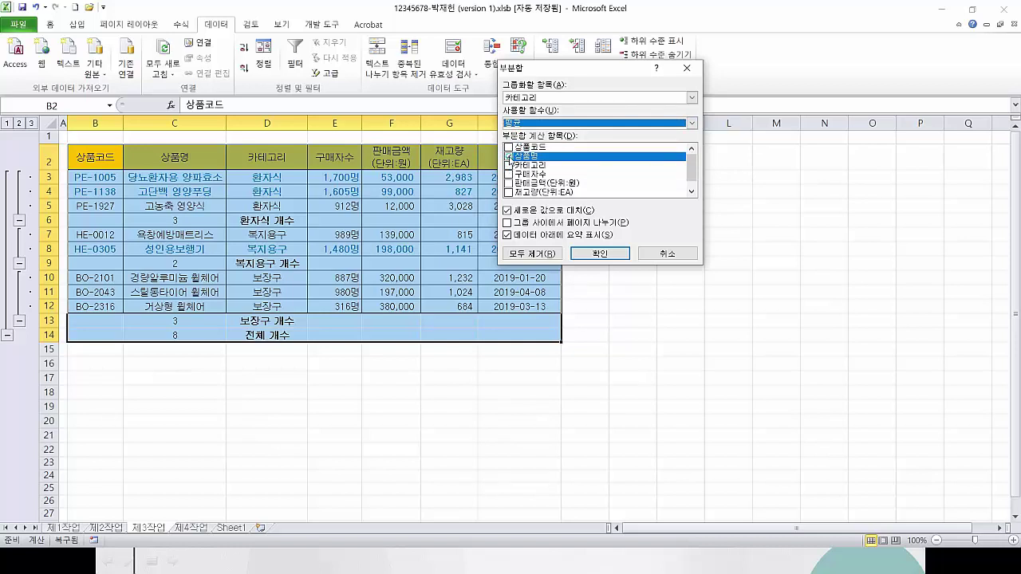
Step: Deselect 상품명 and make 판매금액(단위:원) the subtotal's only calculation column
click(508, 157)
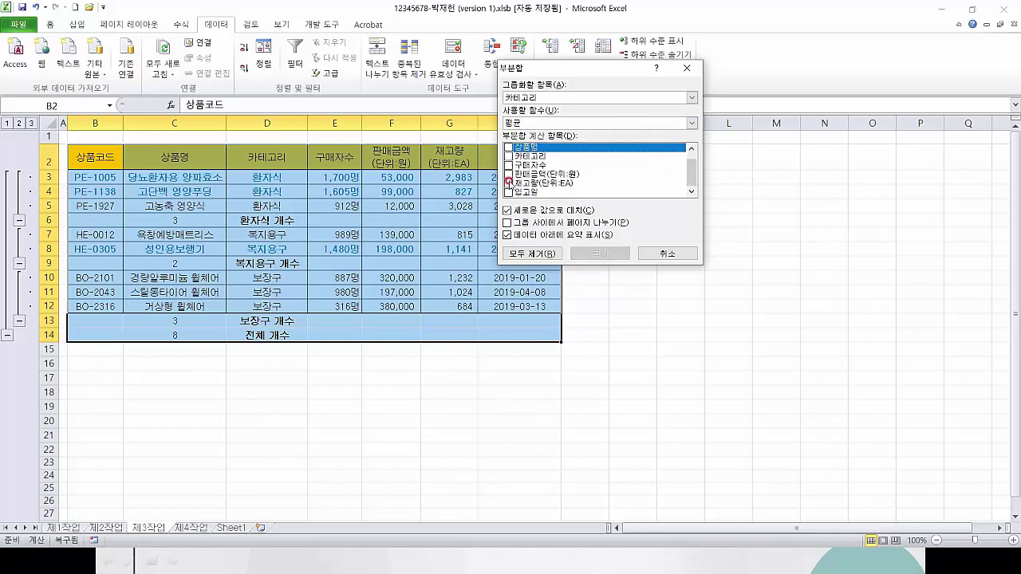
scroll(509, 182, down, 1)
click(509, 175)
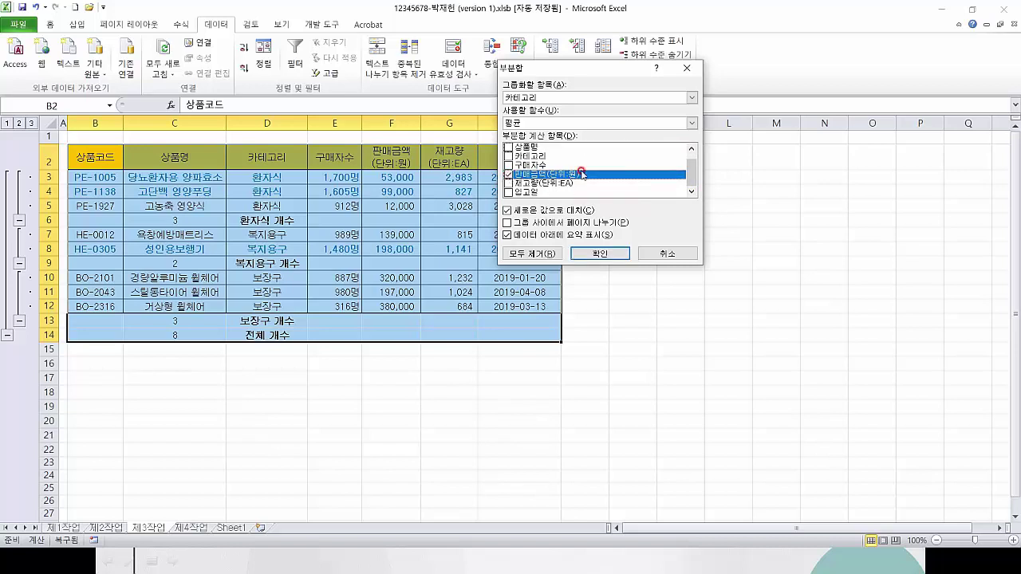
click(582, 248)
click(593, 253)
click(509, 173)
Step: Turn off 새로운 값으로 대치 and apply the average subtotal alongside the existing count subtotal
click(514, 212)
click(510, 212)
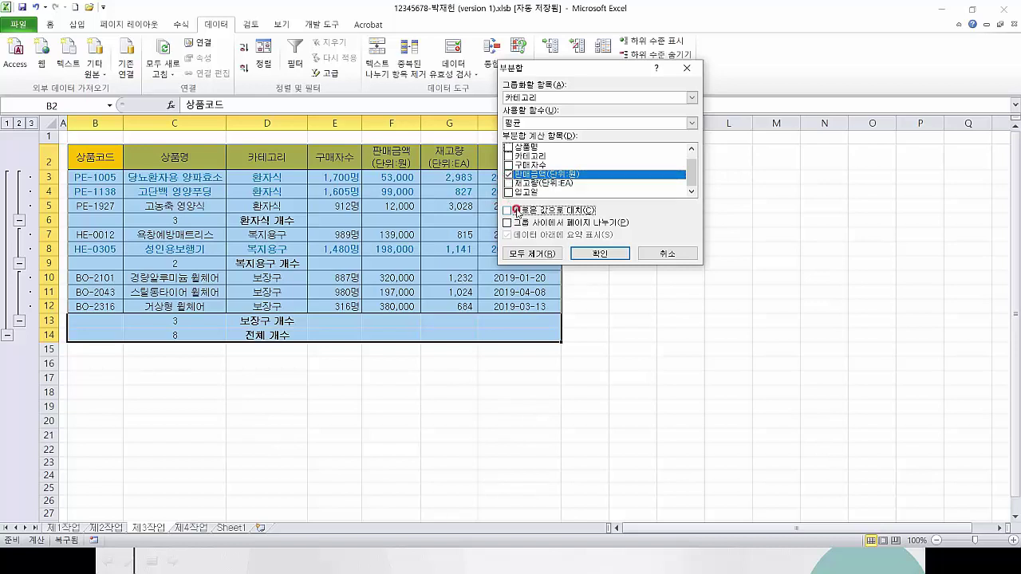
click(509, 212)
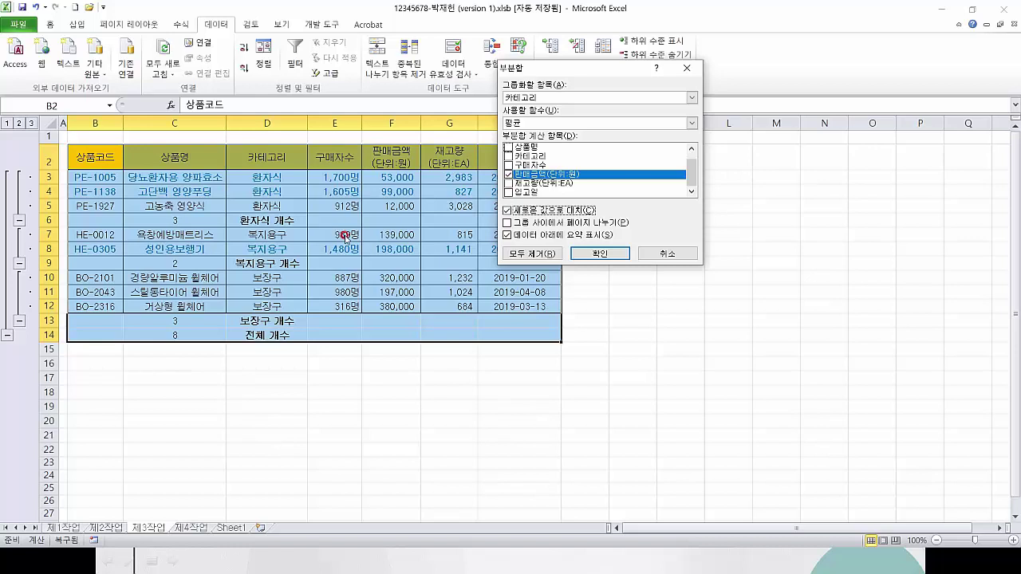
click(507, 212)
click(598, 253)
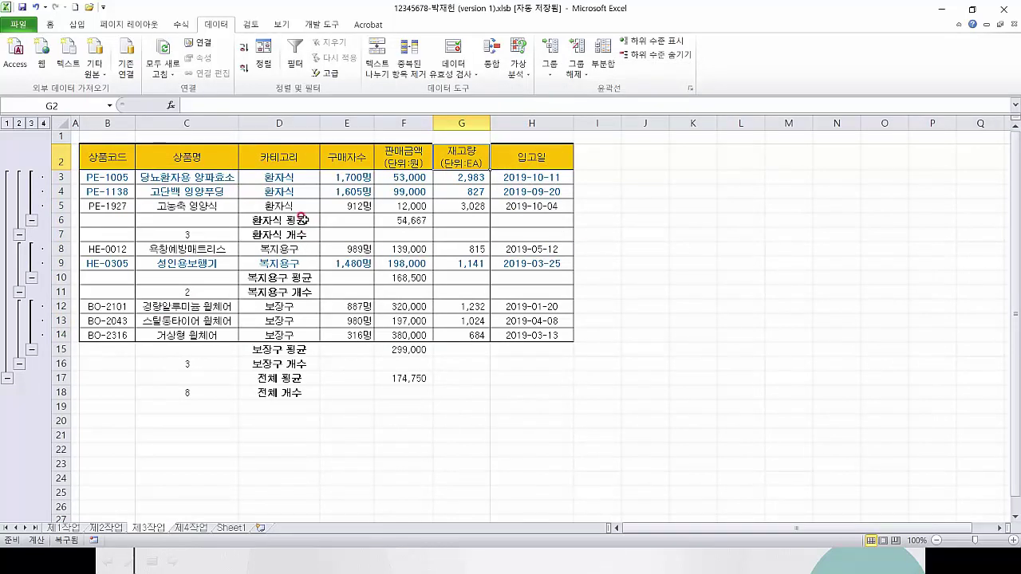
Step: Inspect the 판매금액 average cells for 환자식, 복지용구 and 보장구, and read the remaining conditions in 알PDF
click(394, 219)
click(407, 275)
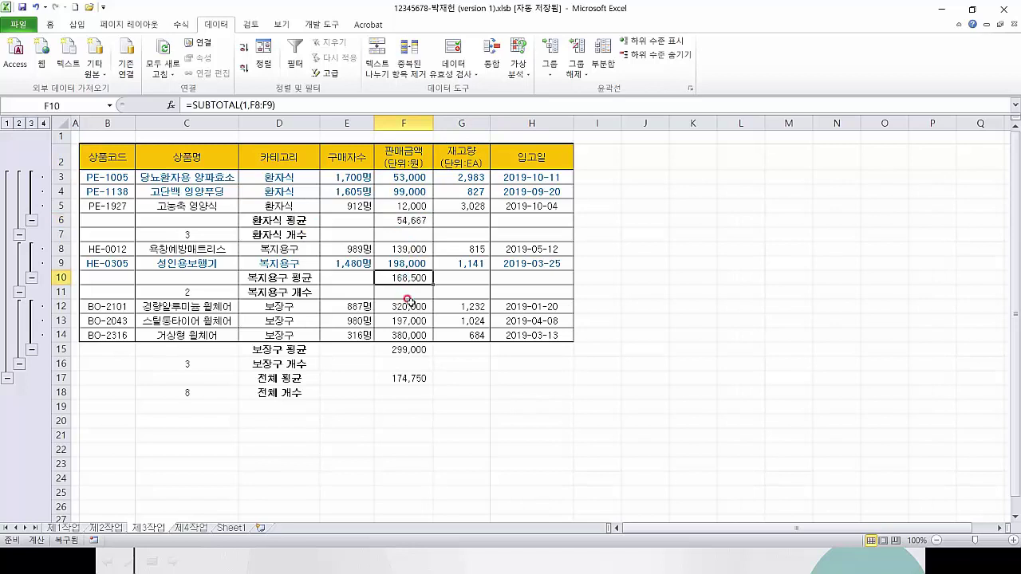
click(411, 350)
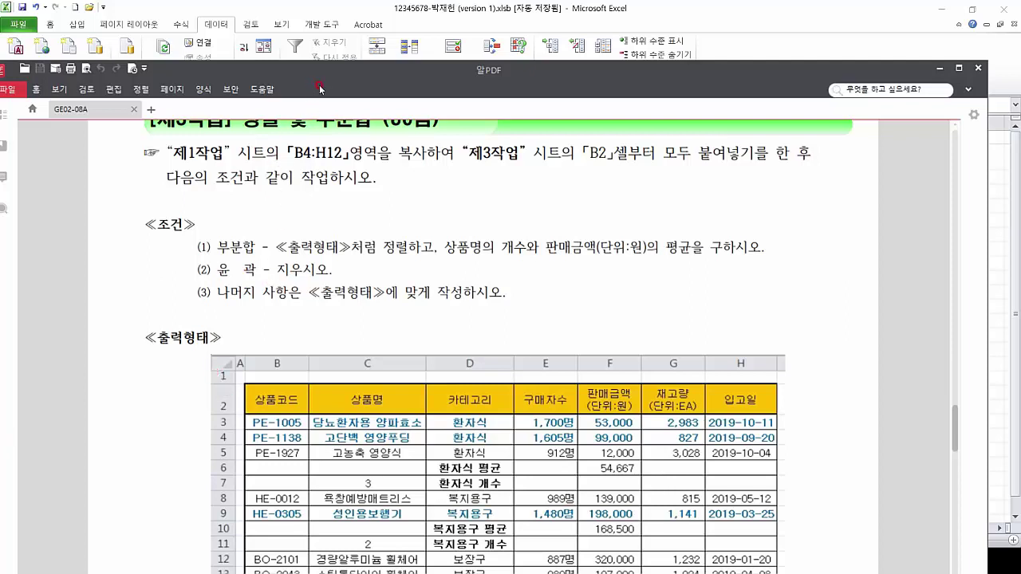
click(940, 69)
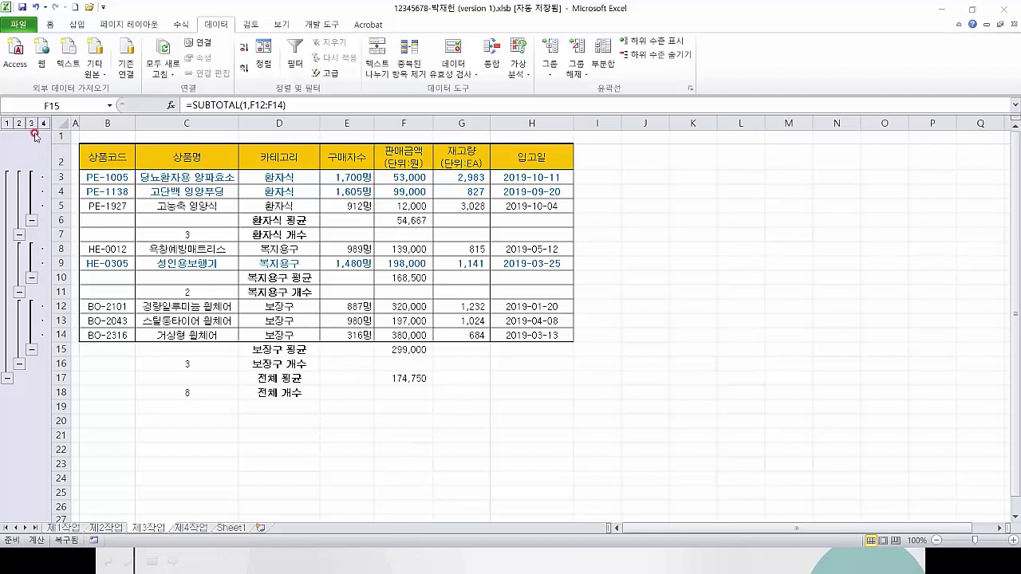
Step: Collapse the category outline groups down to their count rows, and expand all four levels again
click(30, 222)
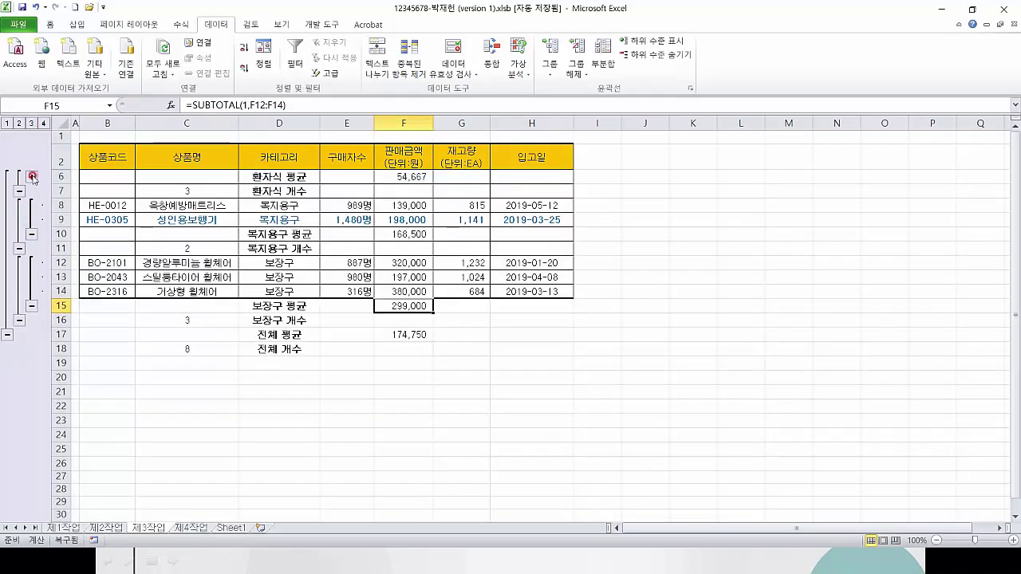
click(33, 235)
click(29, 274)
click(19, 191)
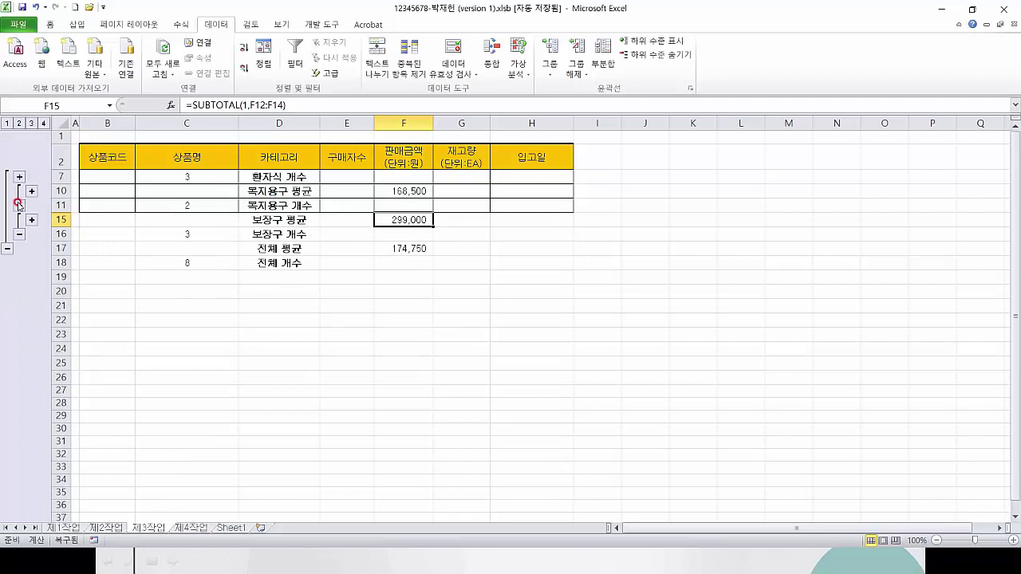
click(19, 205)
click(19, 220)
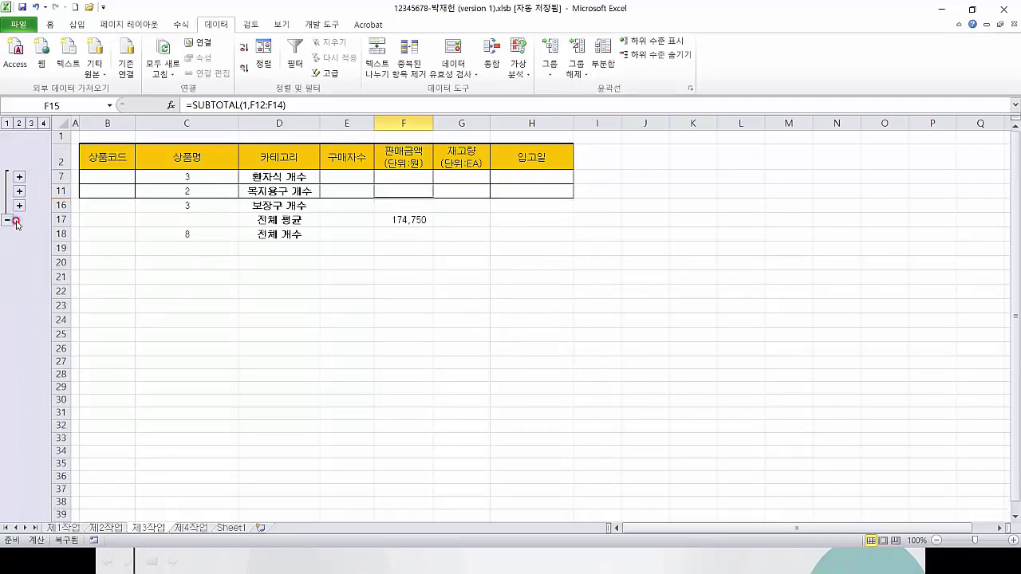
click(44, 123)
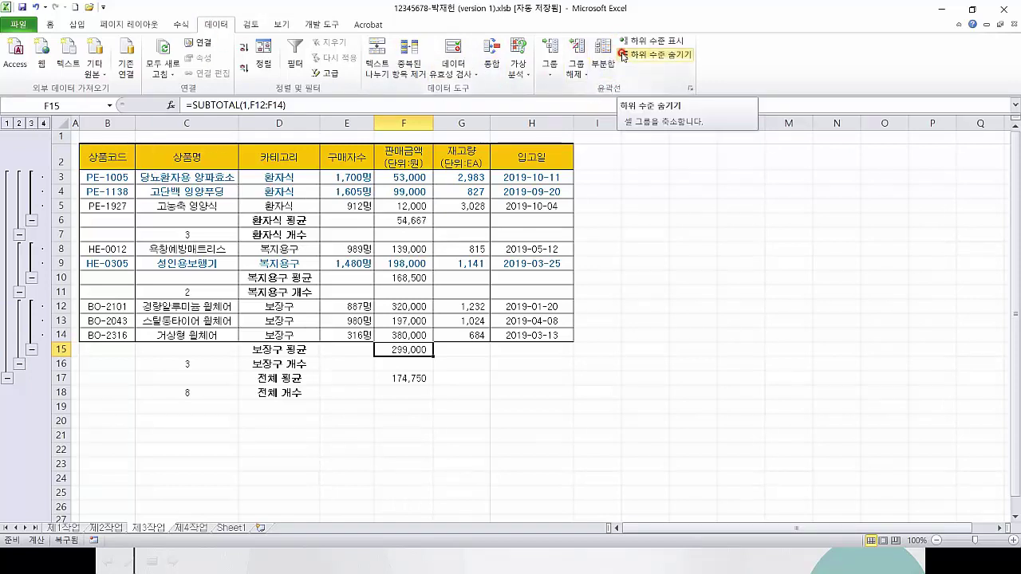
Step: Clear the outline from the subtotaled product table, keeping the subtotal rows
click(584, 74)
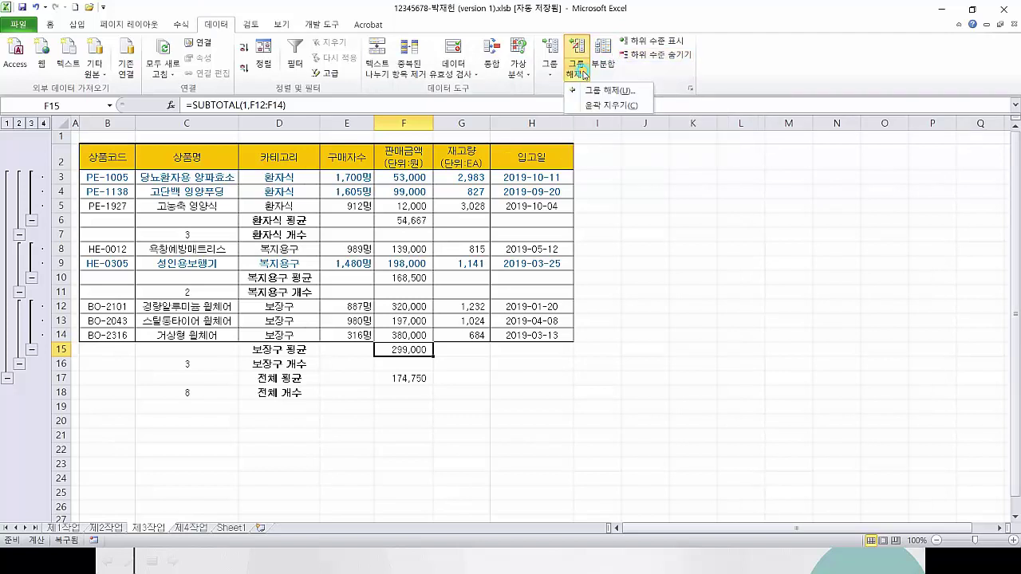
click(587, 105)
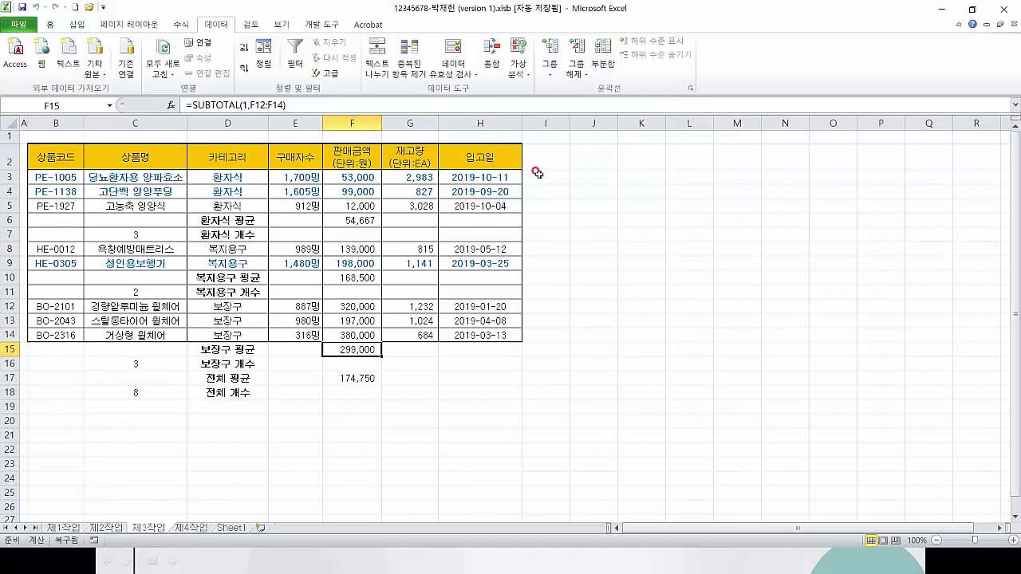
click(105, 166)
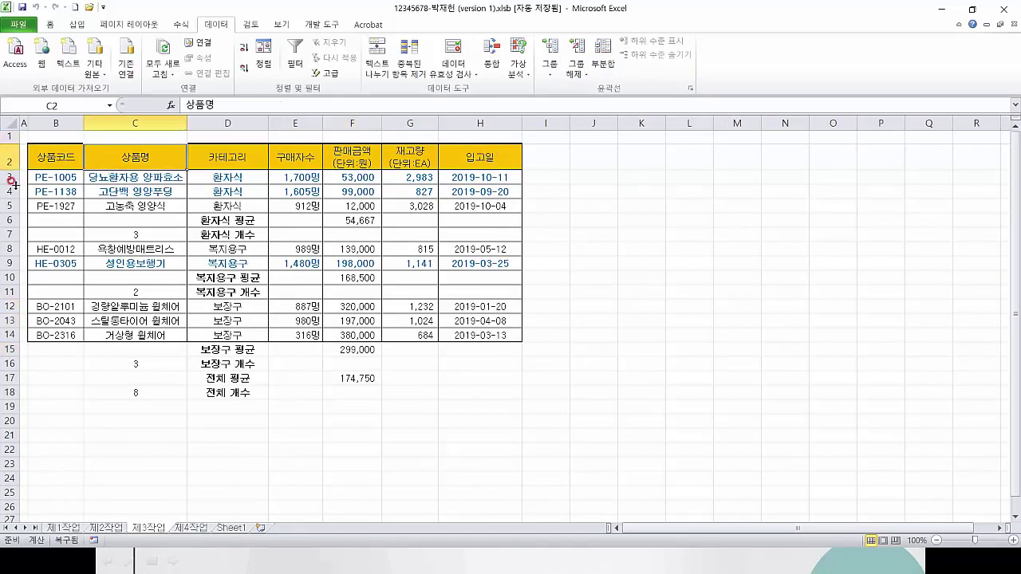
click(278, 251)
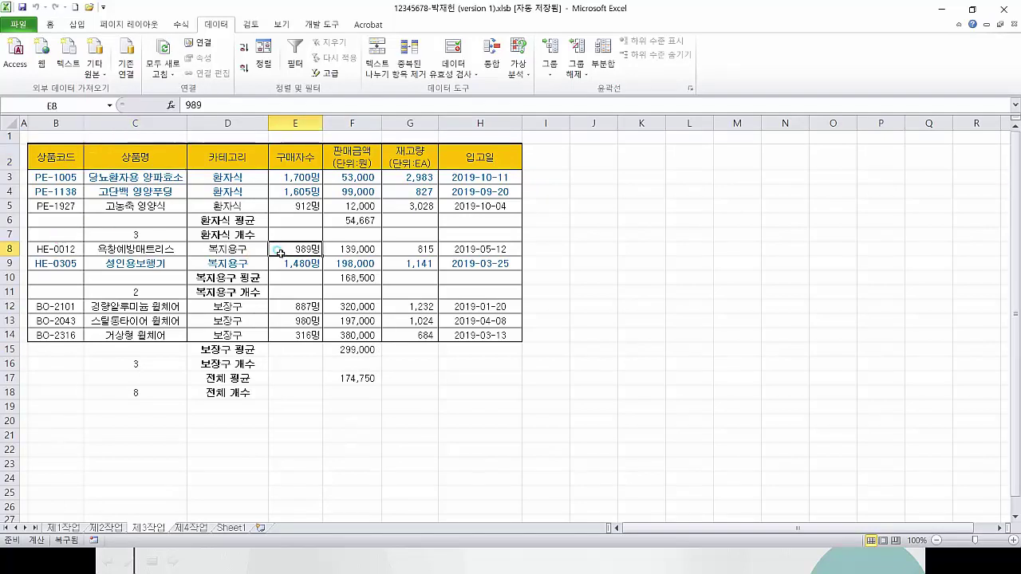
scroll(280, 236, down, 1)
scroll(287, 248, up, 1)
Step: Compare the 제3작업 sheet's subtotal rows with the full 출력형태 table in 알PDF
key(alt+Tab)
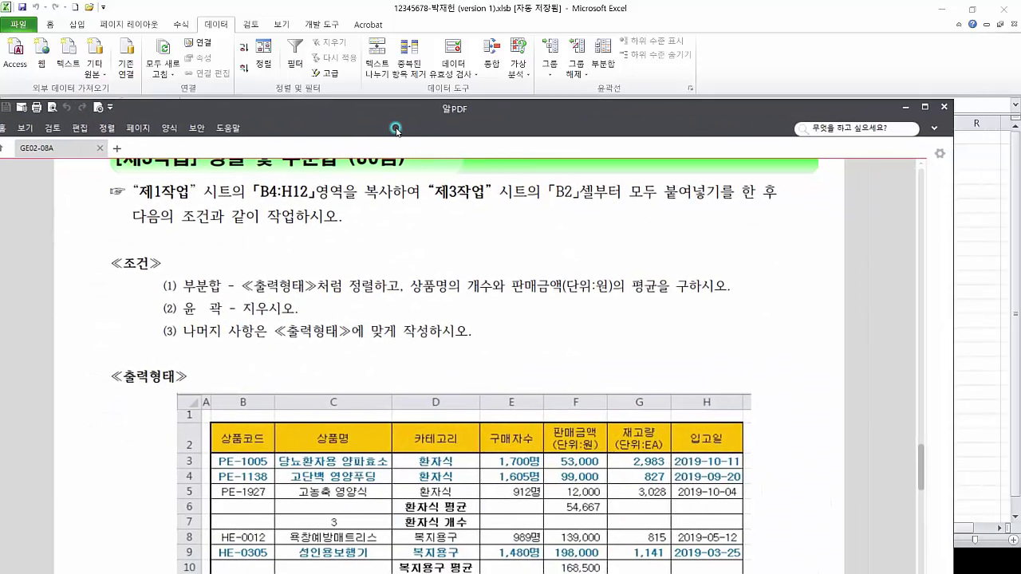
drag(397, 130, 407, 31)
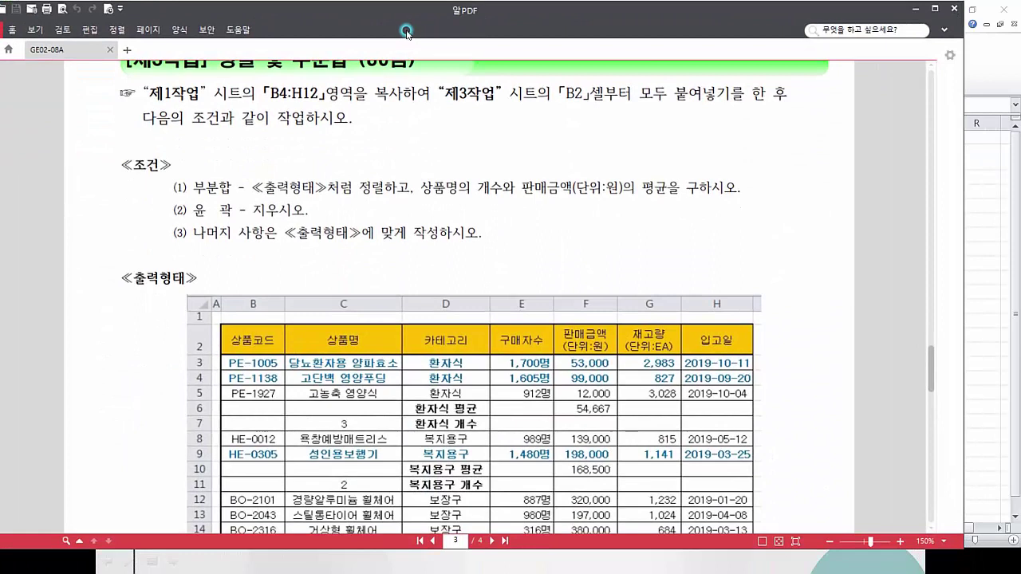
scroll(414, 328, down, 3)
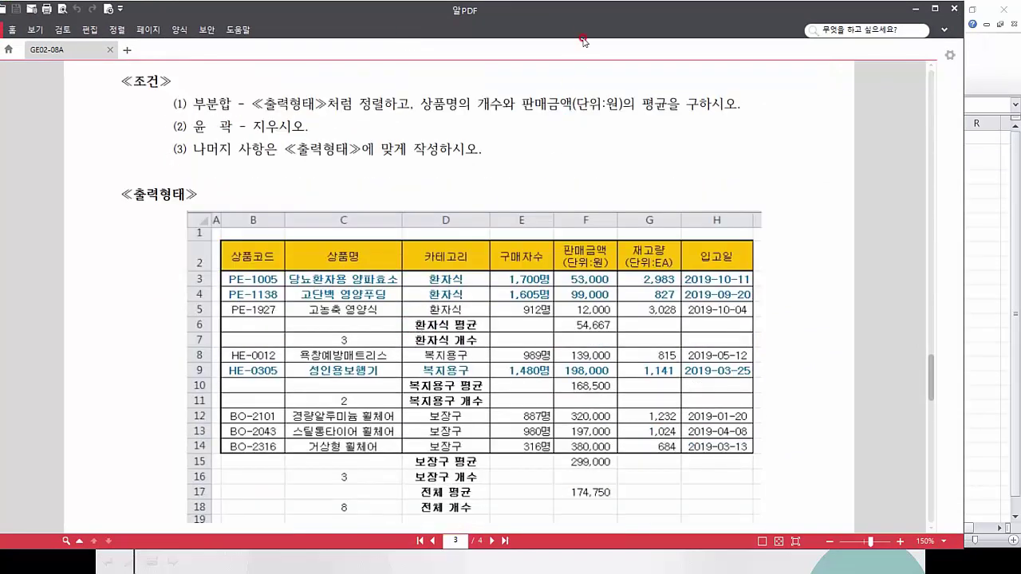
drag(585, 29, 591, 51)
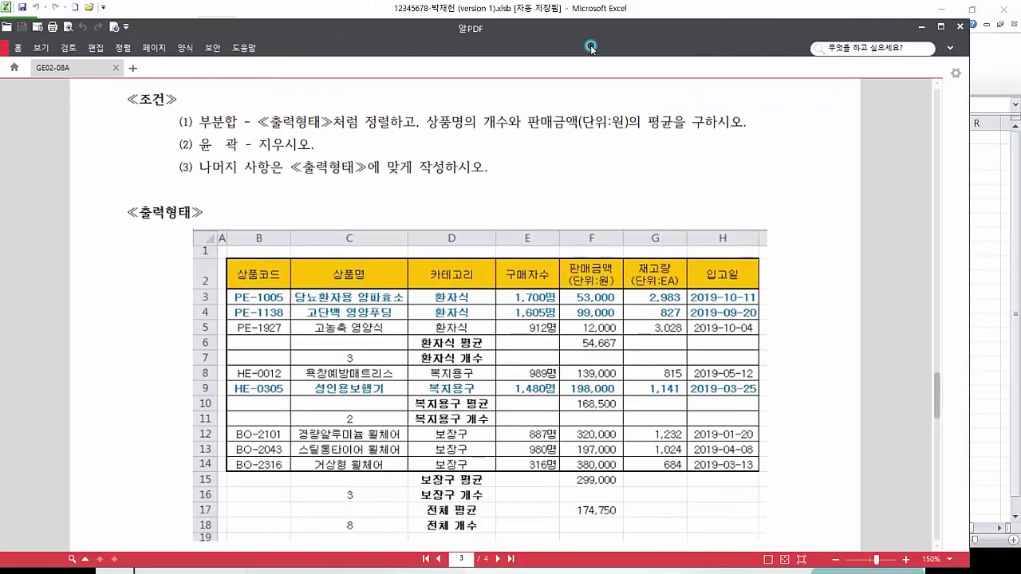
click(678, 9)
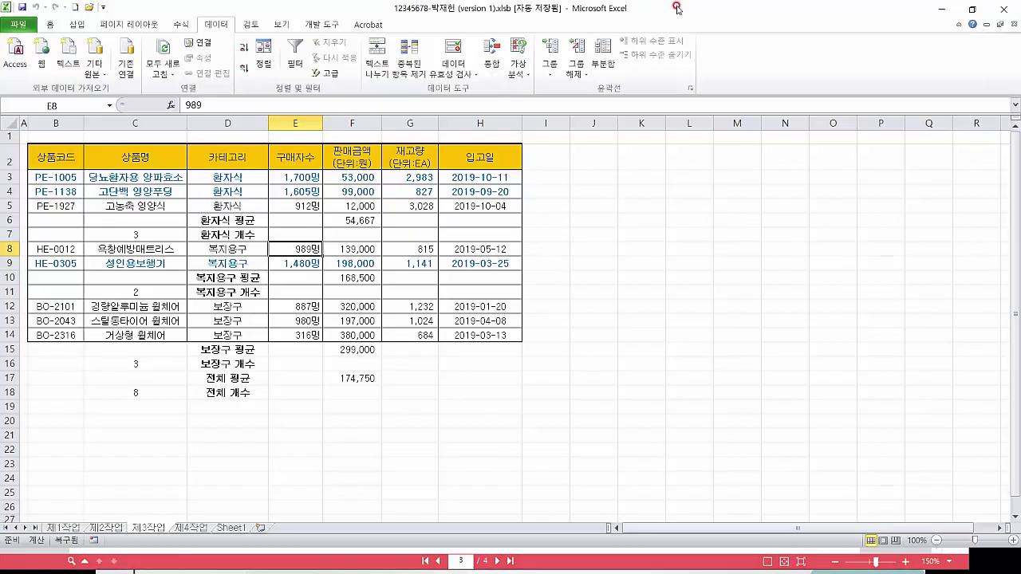
click(590, 564)
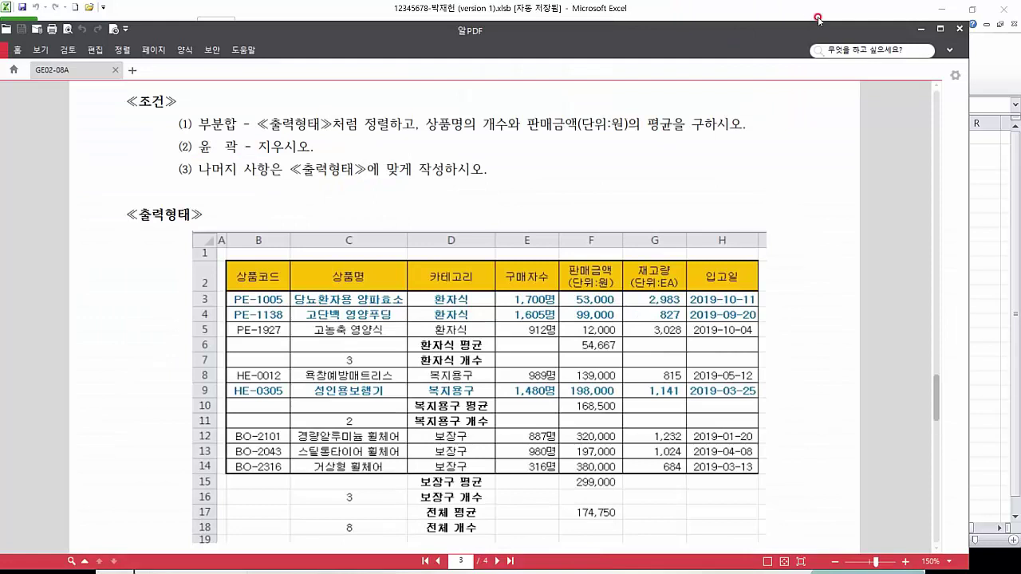
mouse_move(770, 10)
mouse_down()
mouse_move(756, 42)
mouse_move(771, 10)
mouse_up()
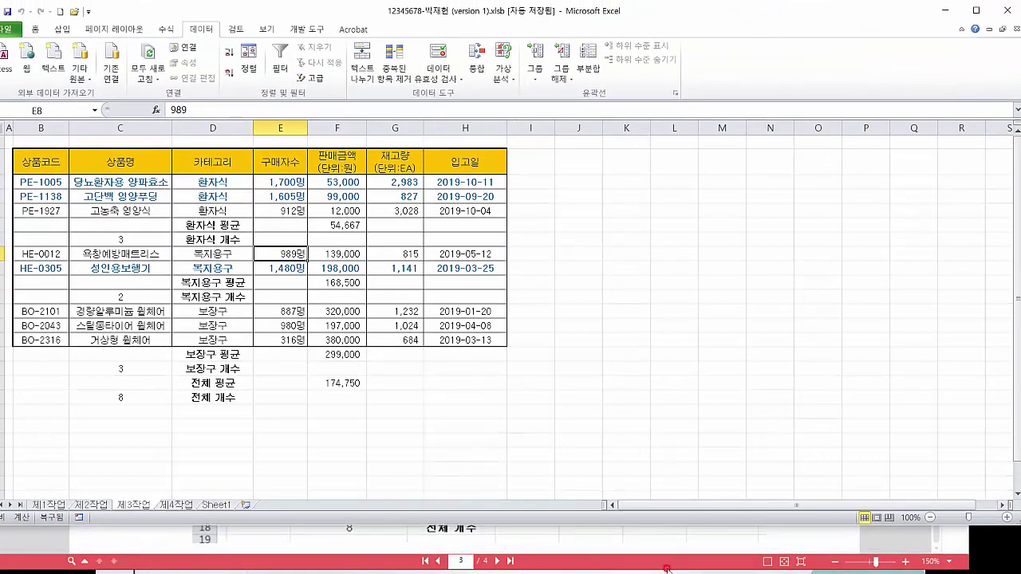
click(664, 538)
drag(585, 37, 1020, 22)
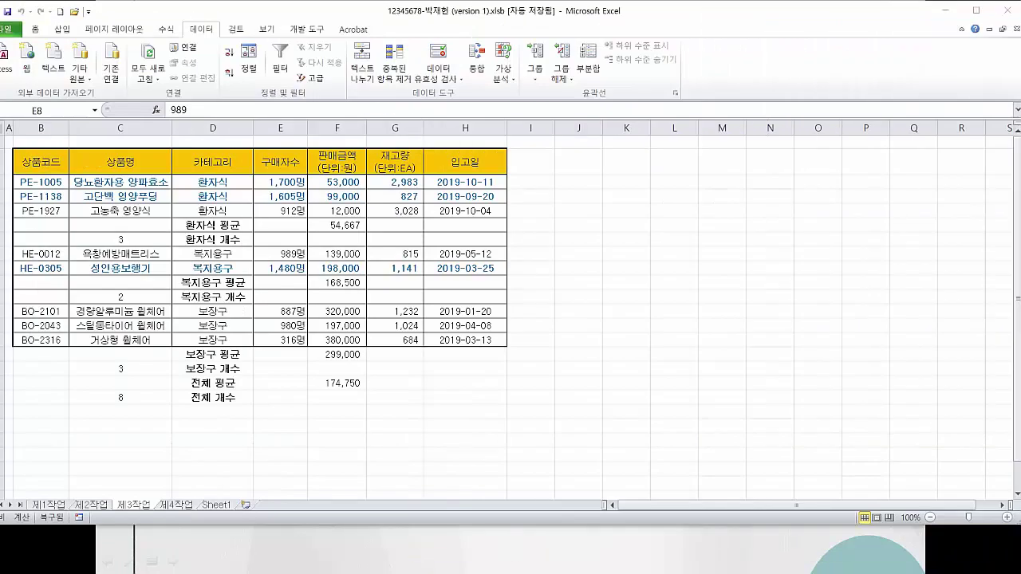
drag(463, 20, 469, 20)
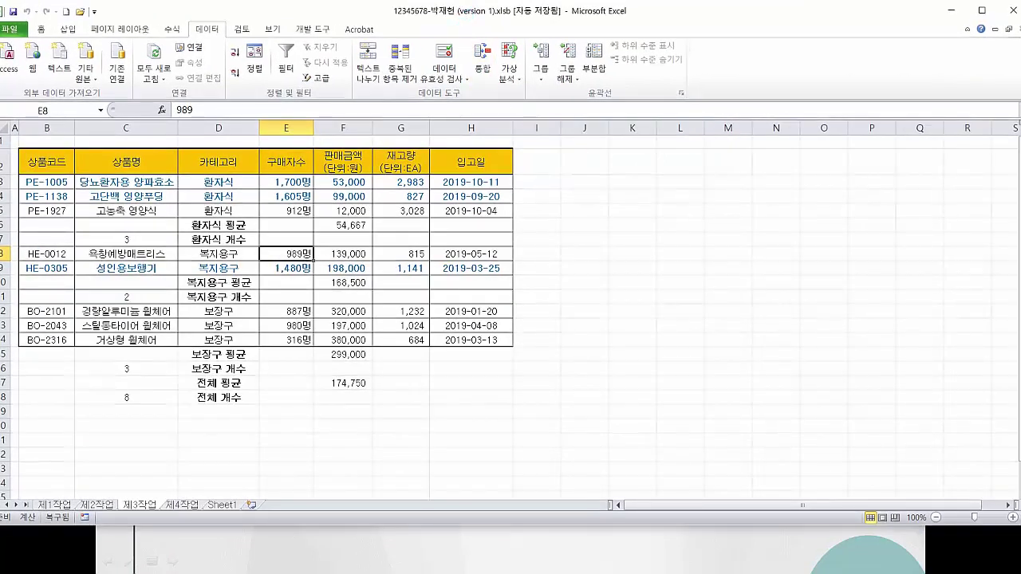
key(alt+Tab)
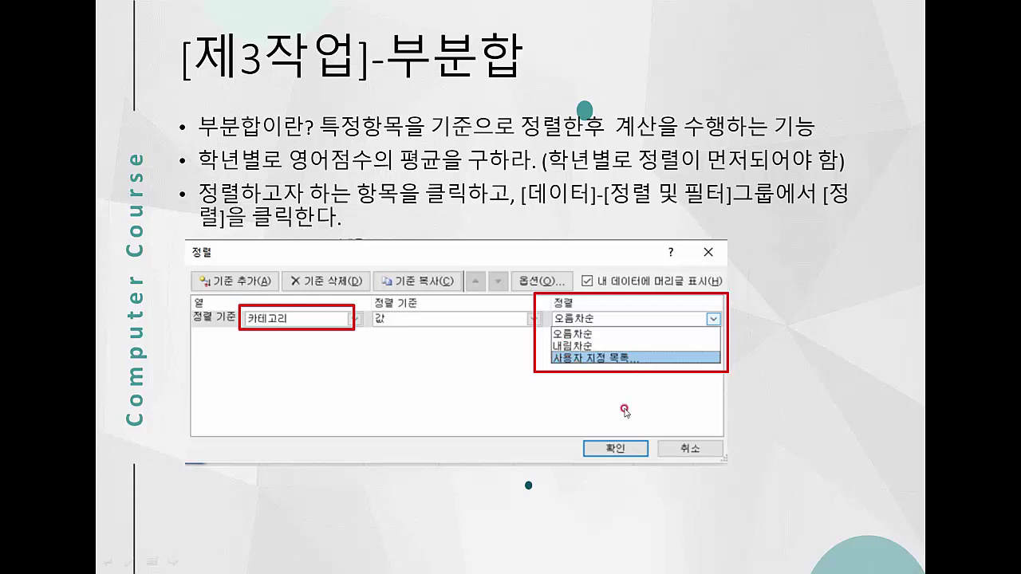
click(466, 431)
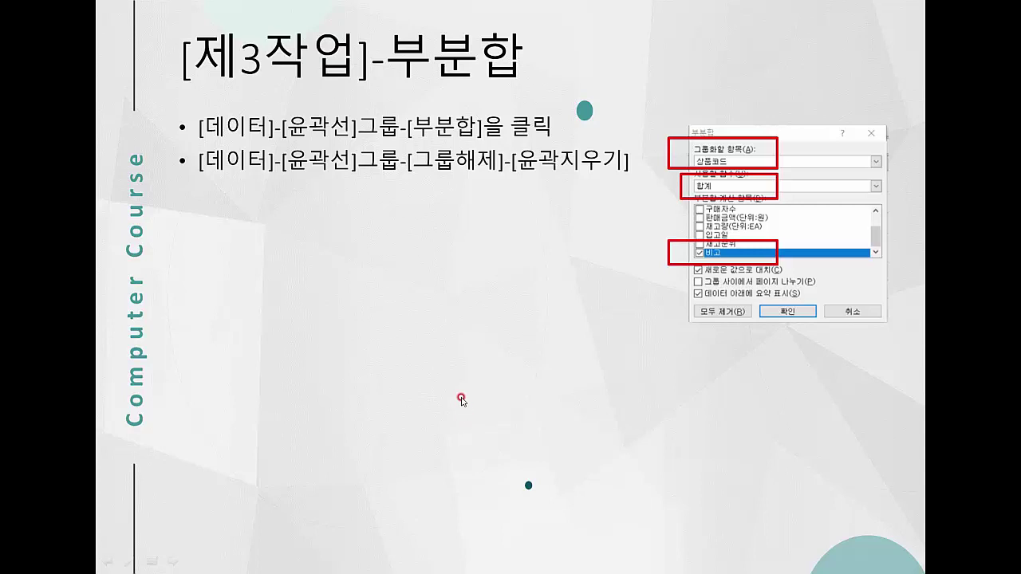